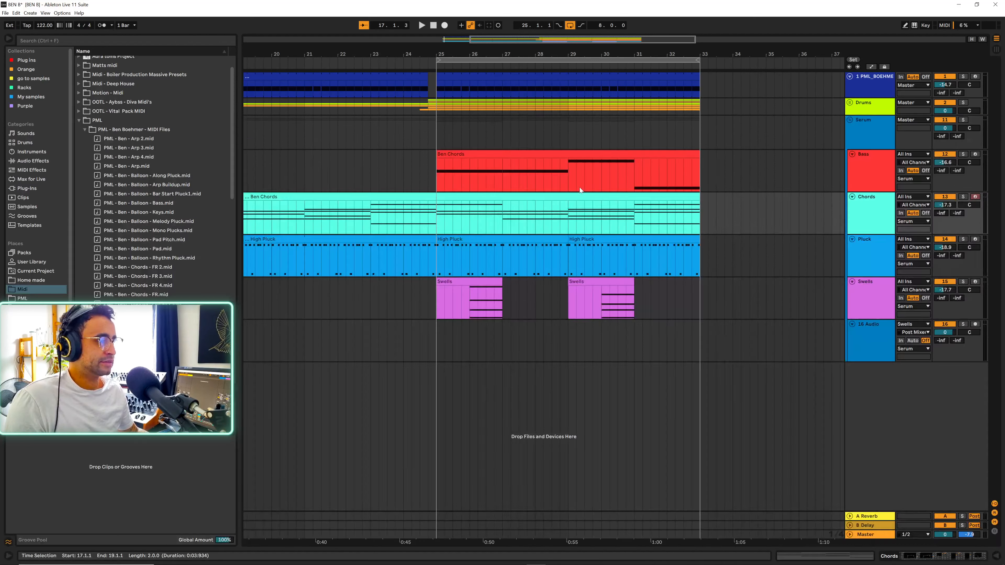
- Inspect the MIDI notes of the Bass track's clip at bar 25, and close the note editor
{"action": "double_click", "coordinate": [570, 188]}
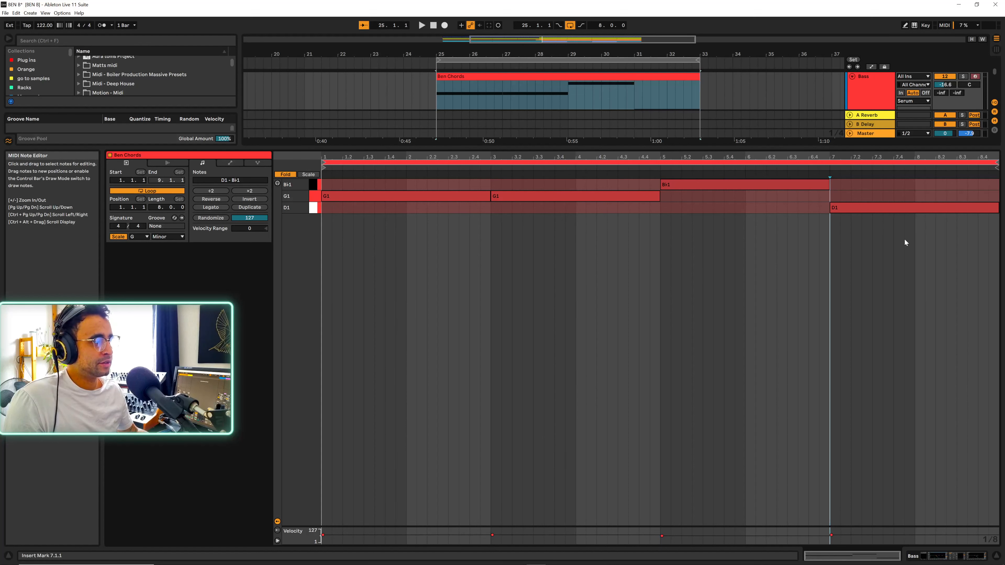
{"action": "left_click", "coordinate": [997, 556]}
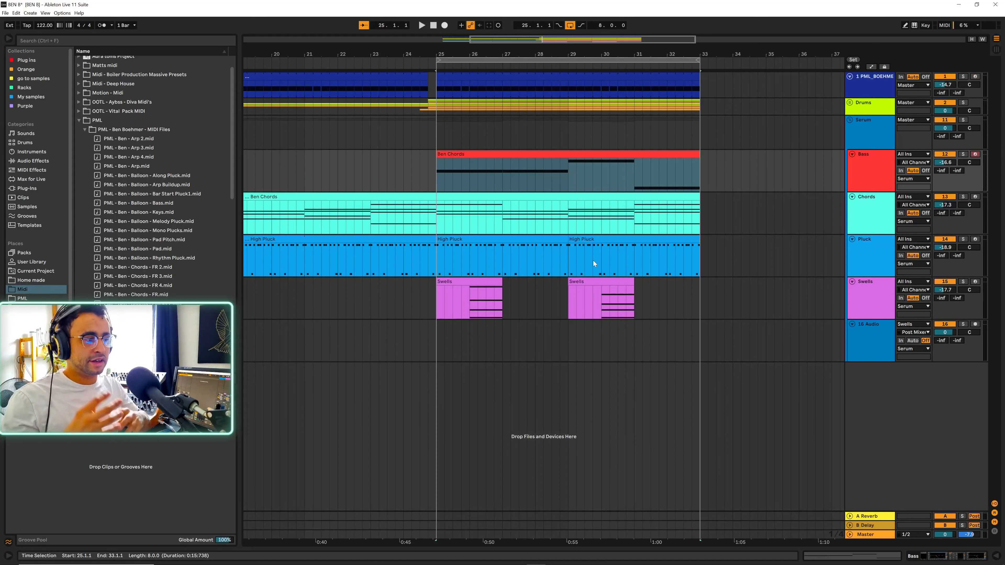
- Open the Bass track's Serum patch and audition the soloed bass with oscillator B switched off and back on
{"action": "left_click", "coordinate": [867, 177]}
{"action": "left_click", "coordinate": [930, 560]}
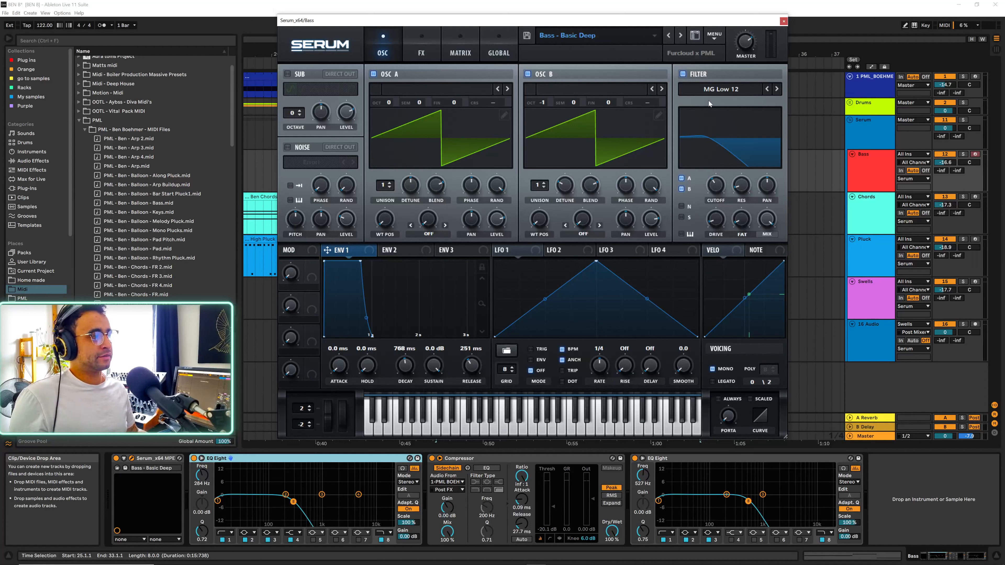
{"action": "key", "text": "space"}
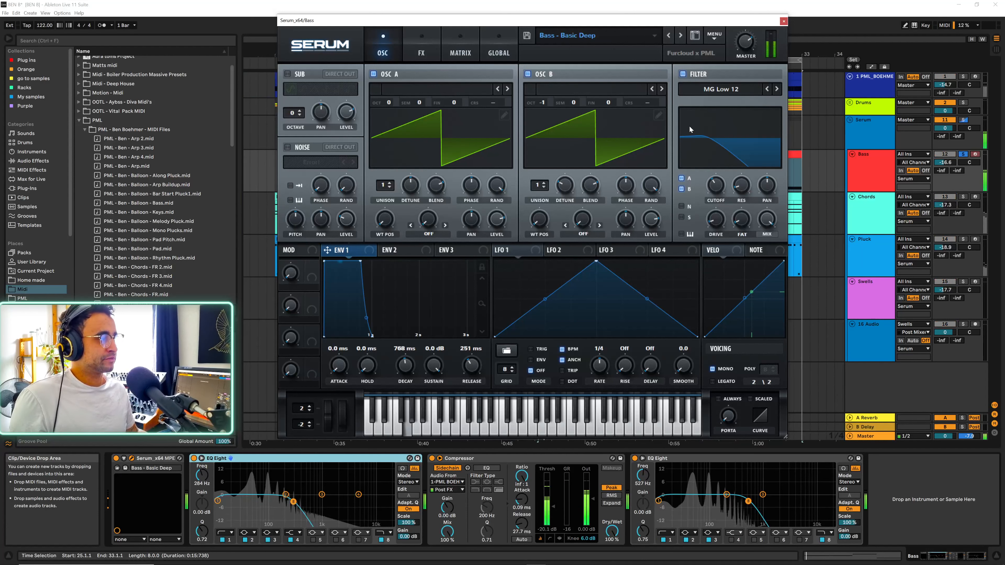
{"action": "left_click", "coordinate": [529, 75]}
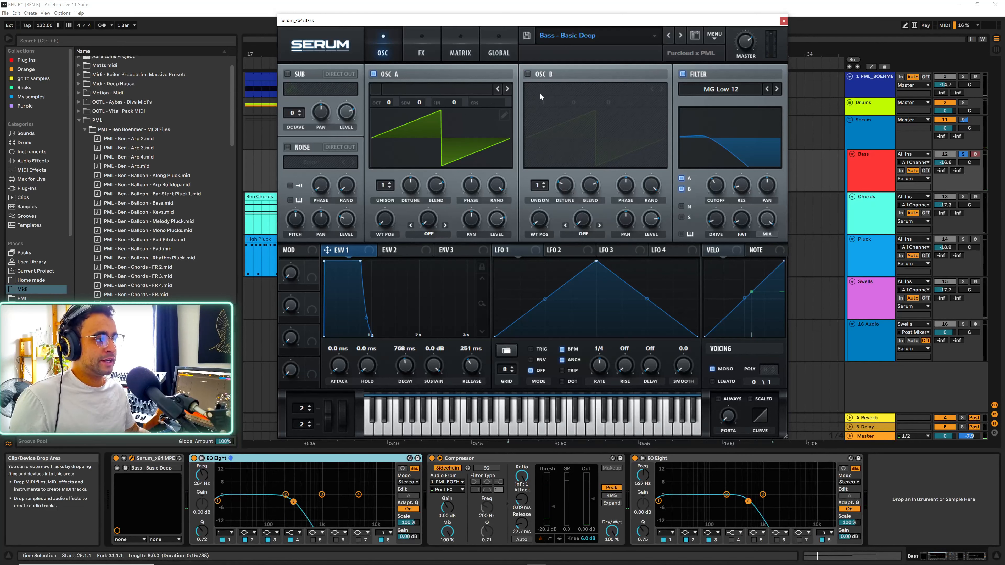
{"action": "left_click", "coordinate": [529, 74]}
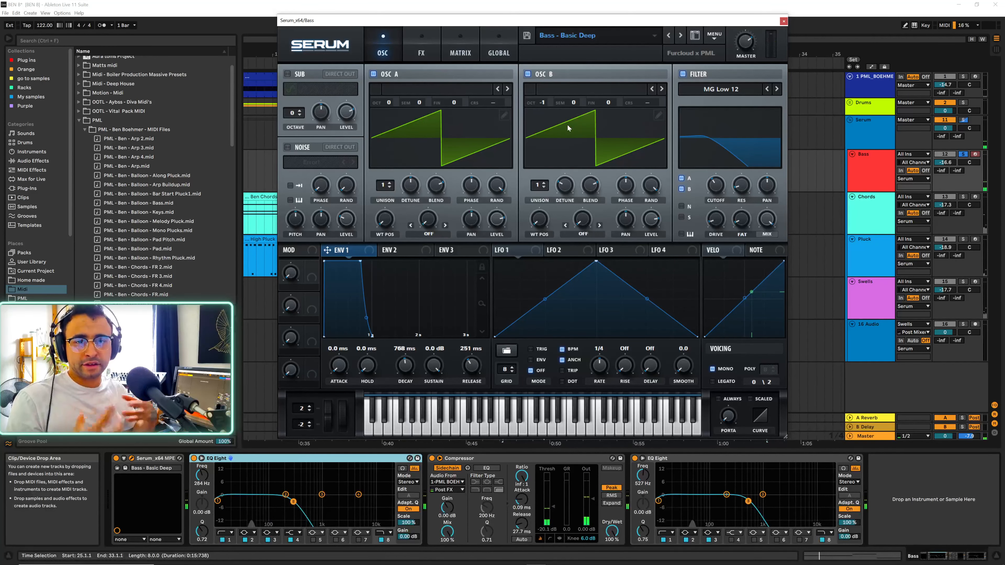
- Compare the bass with Serum's Tape Sat. distortion bypassed and re-enabled, and close the synth window
{"action": "left_click", "coordinate": [422, 52]}
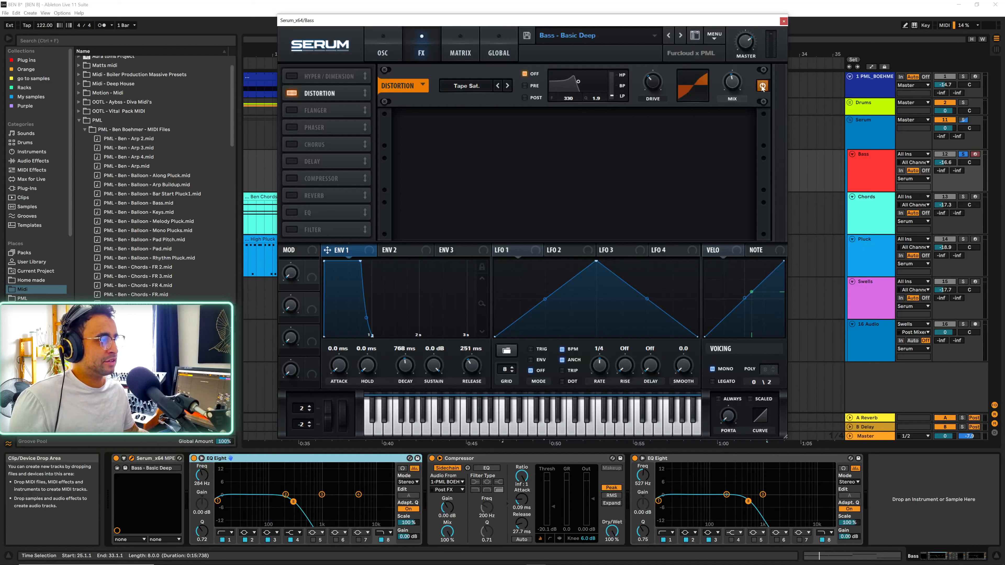
{"action": "key", "text": "space"}
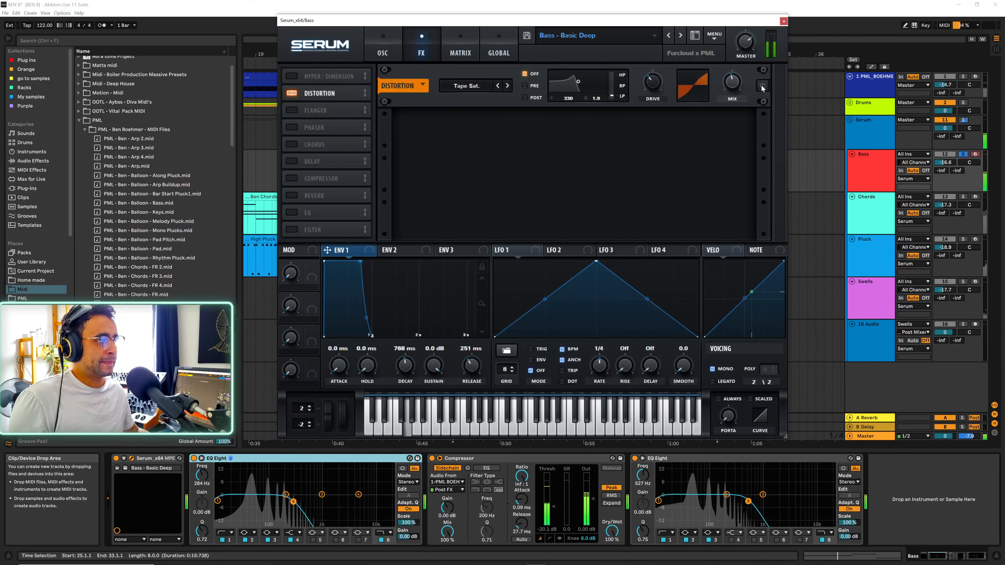
{"action": "left_click", "coordinate": [762, 86]}
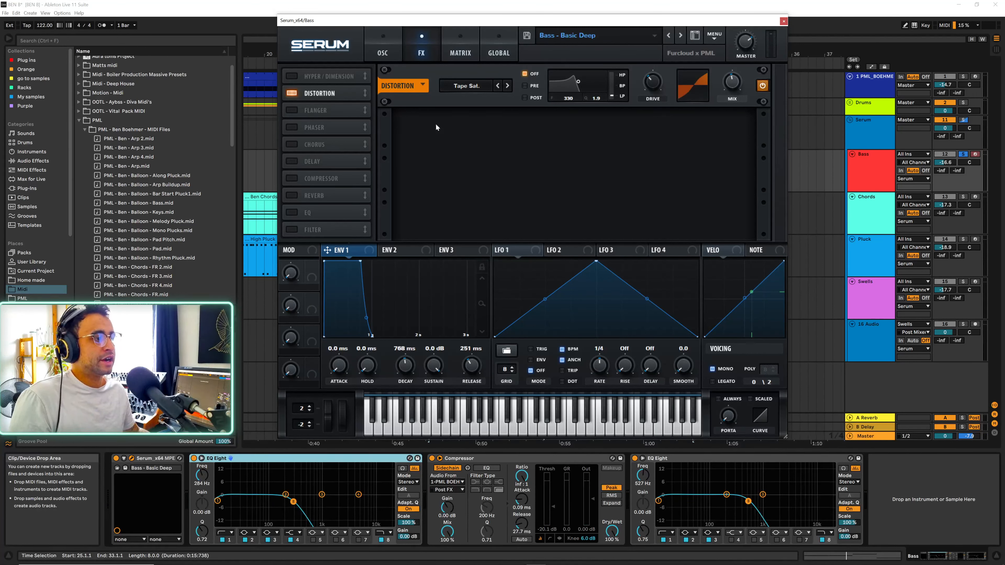
{"action": "left_click", "coordinate": [382, 54]}
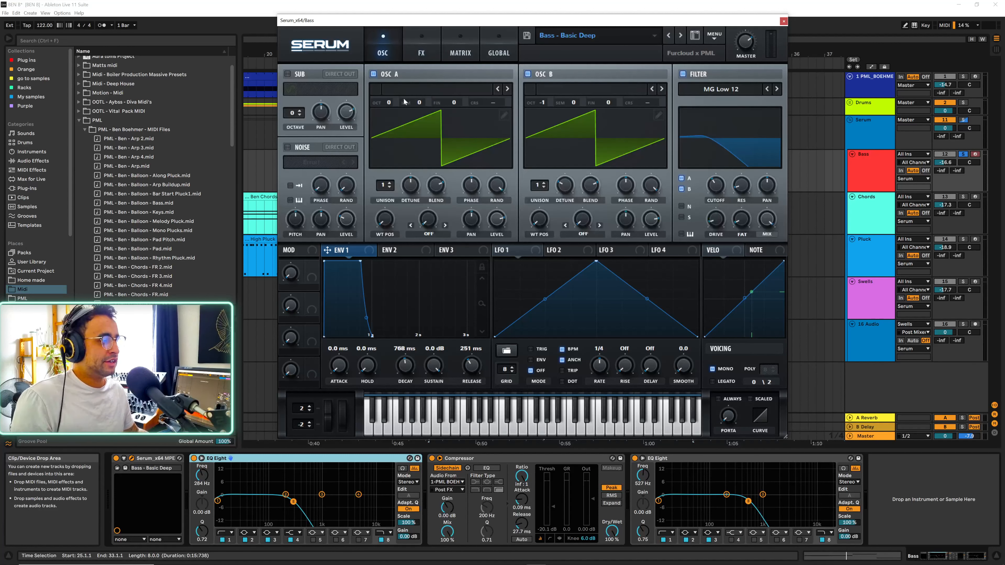
{"action": "left_click", "coordinate": [784, 21]}
- Examine the Bass track's device chain, including the EQ Eight filters before and after the compressor
{"action": "left_click", "coordinate": [874, 183]}
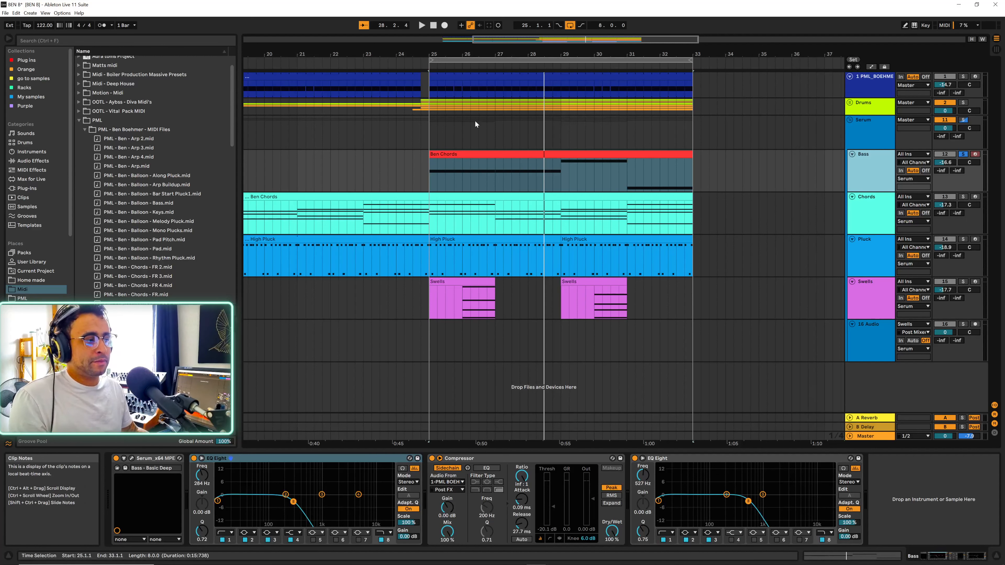
{"action": "left_click_drag", "start_coordinate": [429, 55], "coordinate": [429, 44]}
{"action": "left_click_drag", "start_coordinate": [490, 55], "coordinate": [490, 52]}
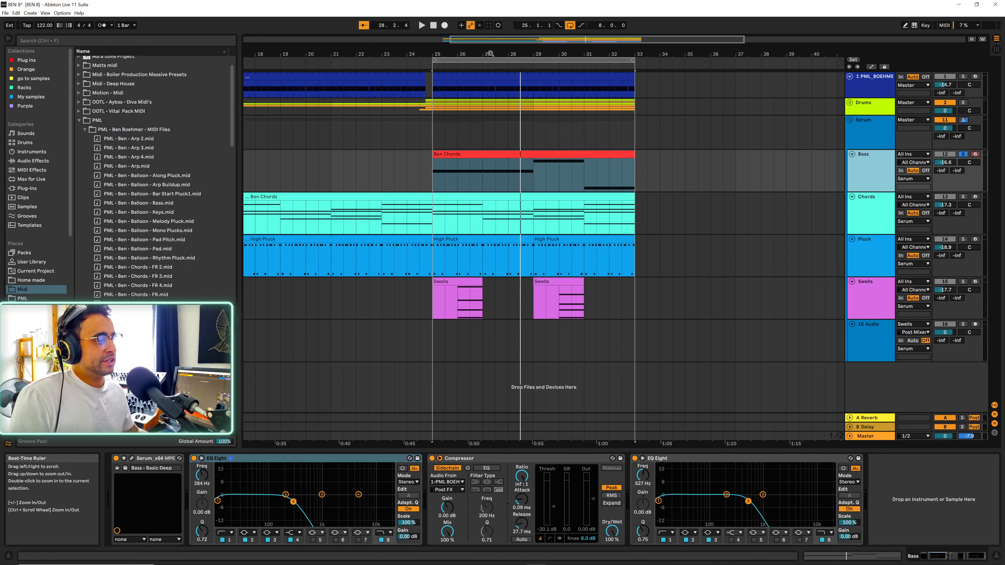
{"action": "left_click", "coordinate": [864, 227]}
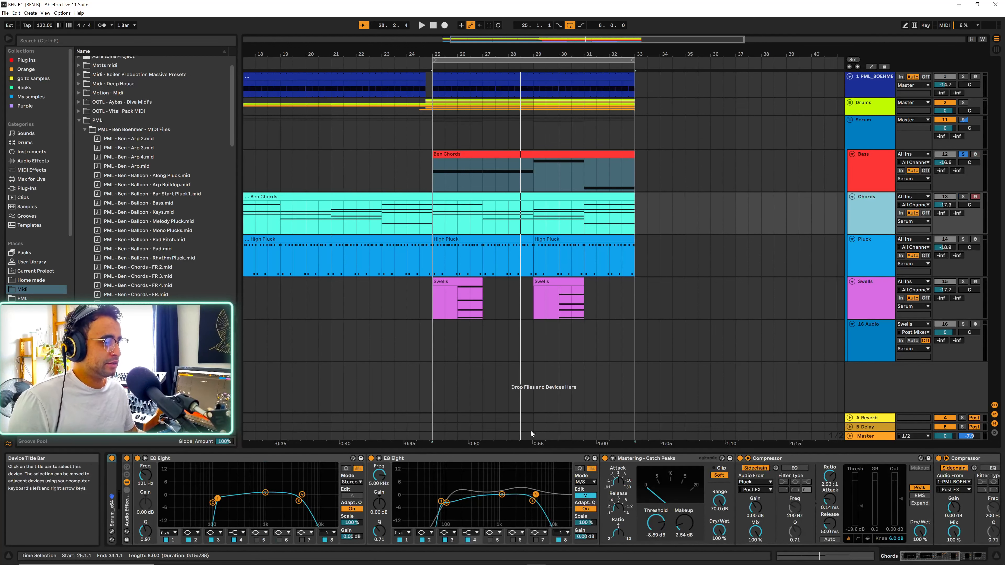
{"action": "left_click", "coordinate": [863, 190]}
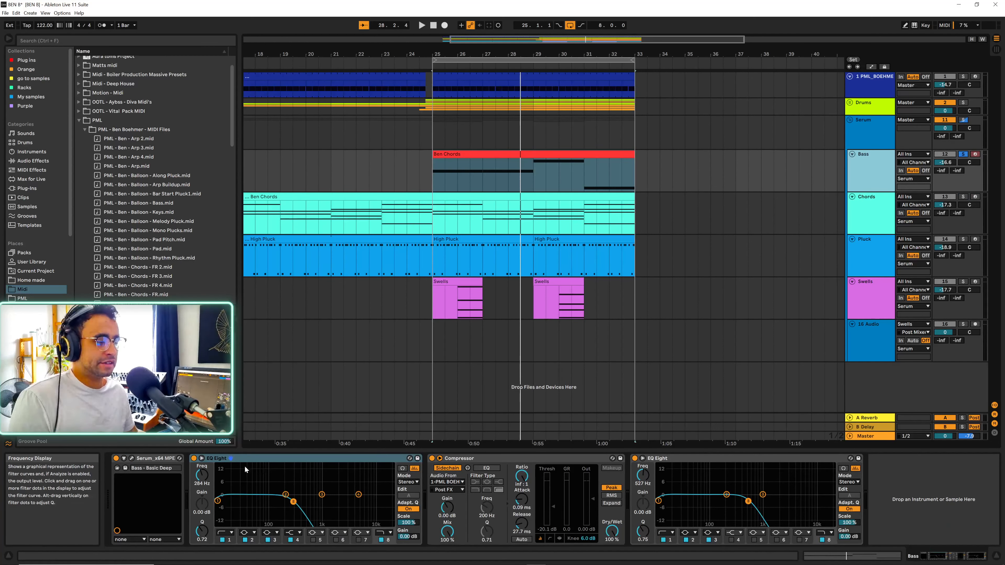
{"action": "left_click", "coordinate": [274, 459]}
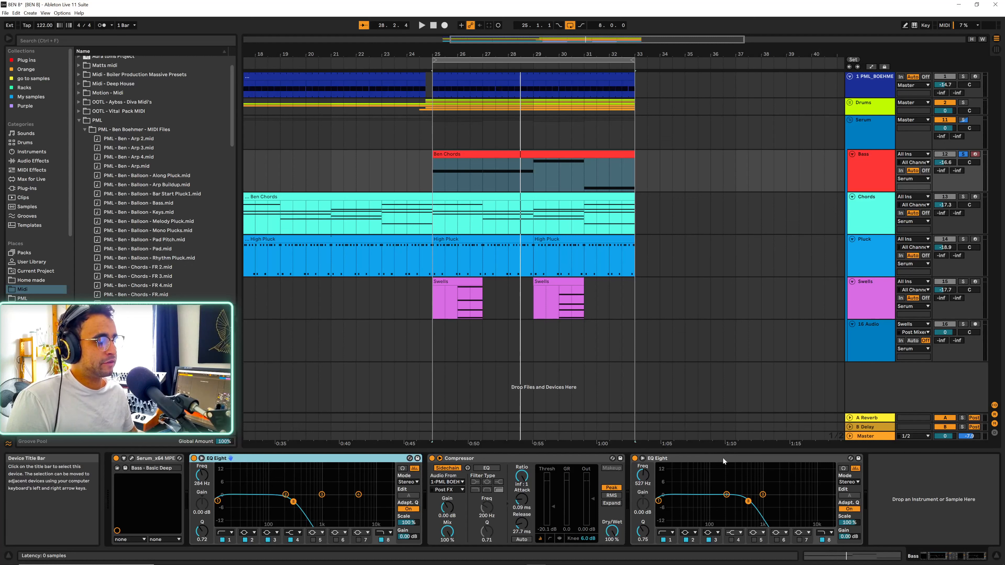
{"action": "left_click", "coordinate": [696, 460]}
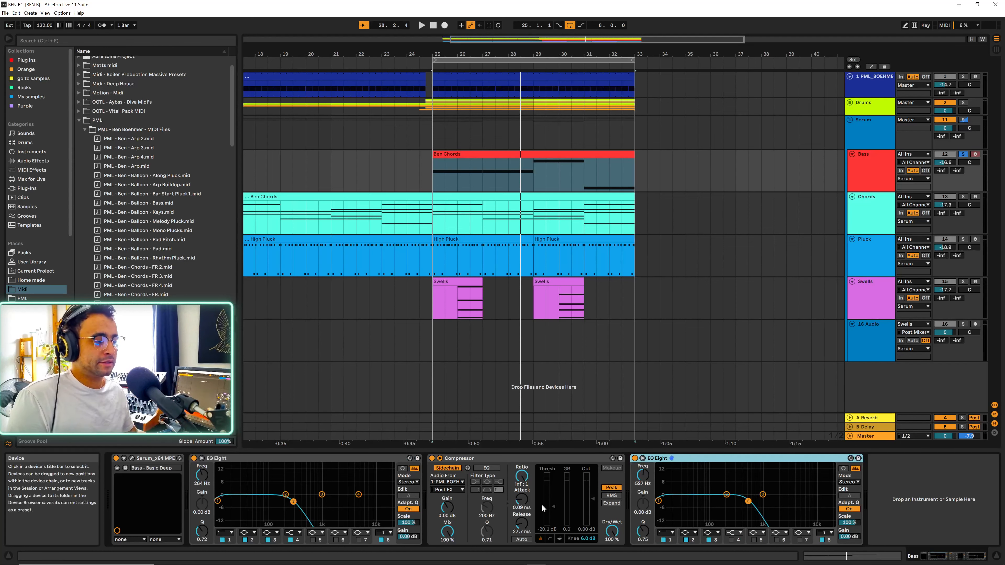
- Compare the bass playback with the last EQ Eight in the chain bypassed and re-enabled
{"action": "left_click", "coordinate": [634, 459]}
{"action": "key", "text": "space"}
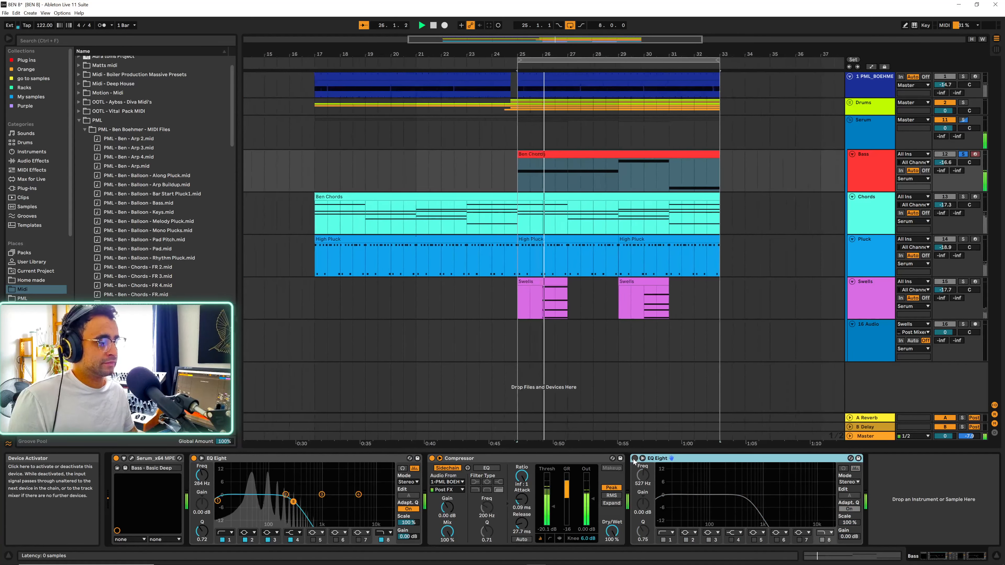
{"action": "left_click", "coordinate": [634, 458]}
{"action": "key", "text": "space"}
{"action": "key", "text": "space"}
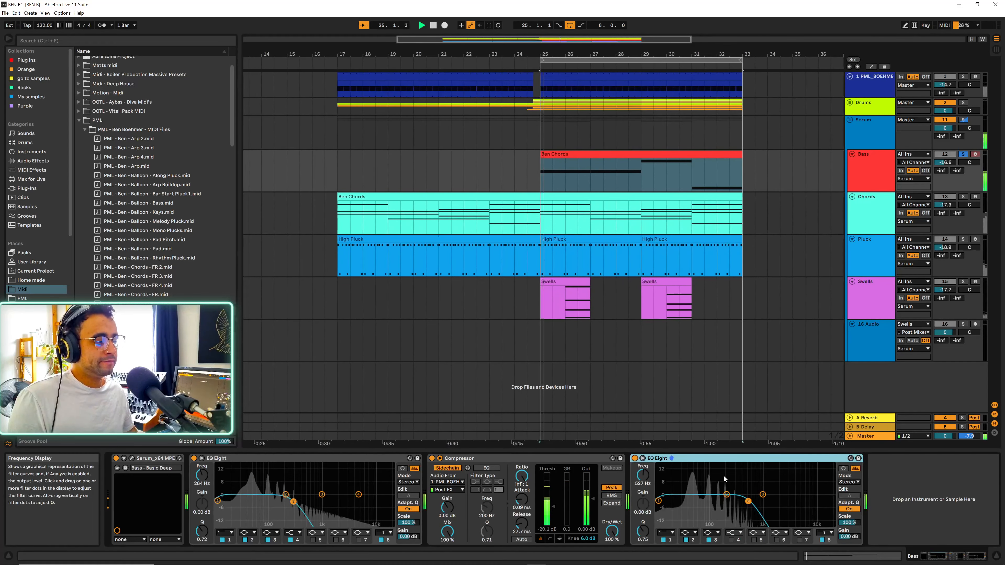
{"action": "key", "text": "space"}
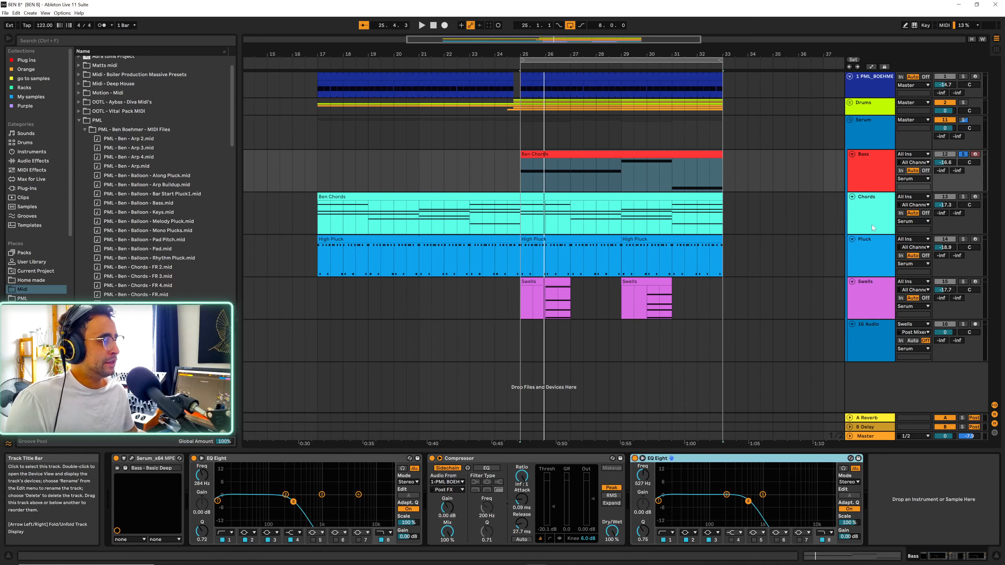
- Open the Chords track's Serum and browse the PML Melodic House - by Furcloud presets, leaving Pad - Prophet loaded
{"action": "left_click", "coordinate": [867, 197]}
{"action": "double_click", "coordinate": [111, 479]}
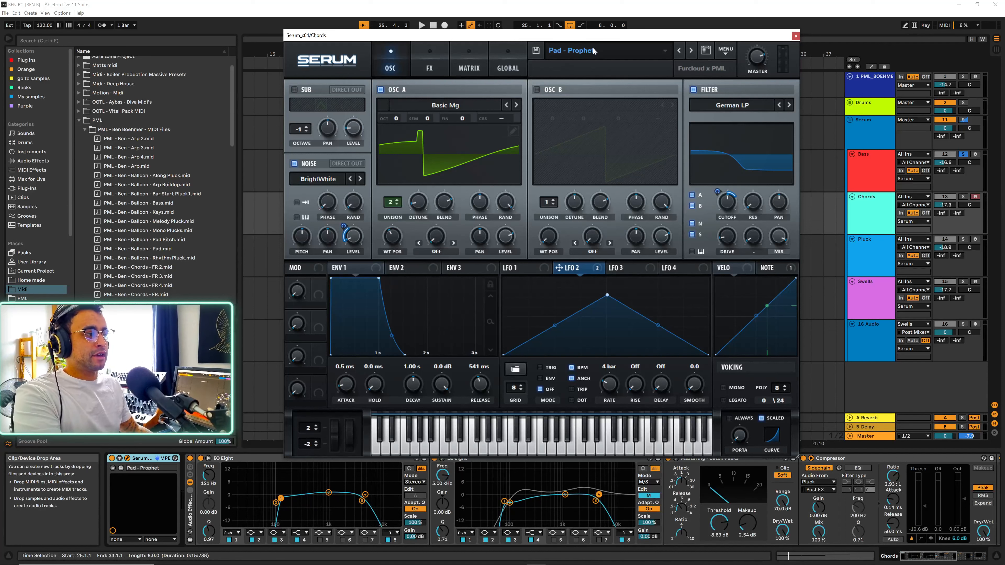
{"action": "left_click", "coordinate": [625, 49]}
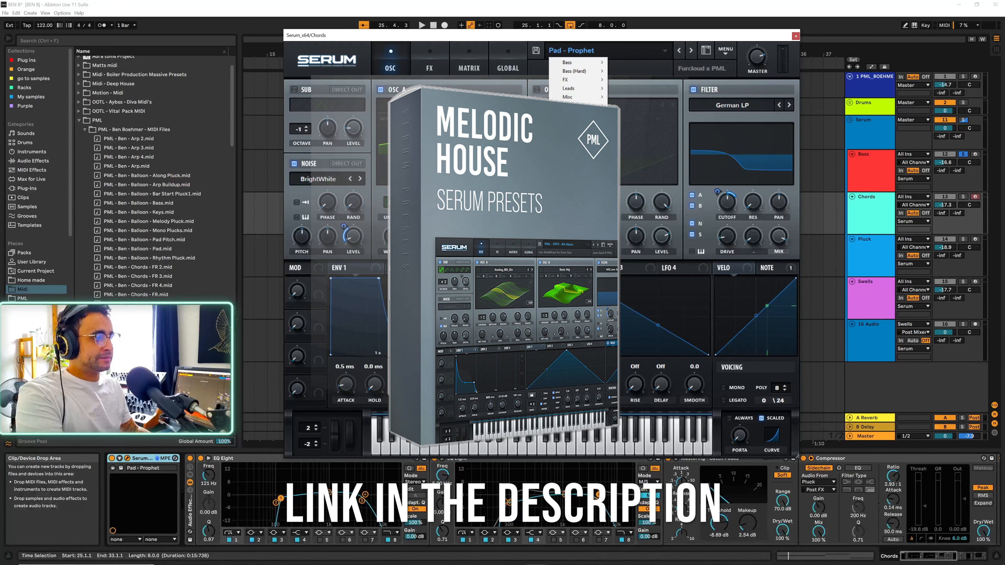
{"action": "mouse_move", "coordinate": [680, 210]}
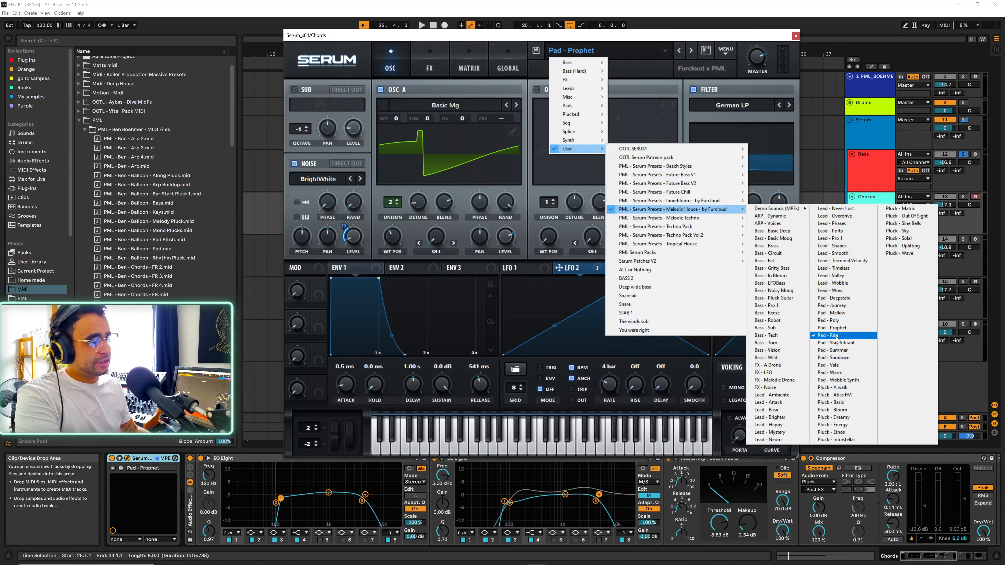
{"action": "left_click", "coordinate": [437, 90]}
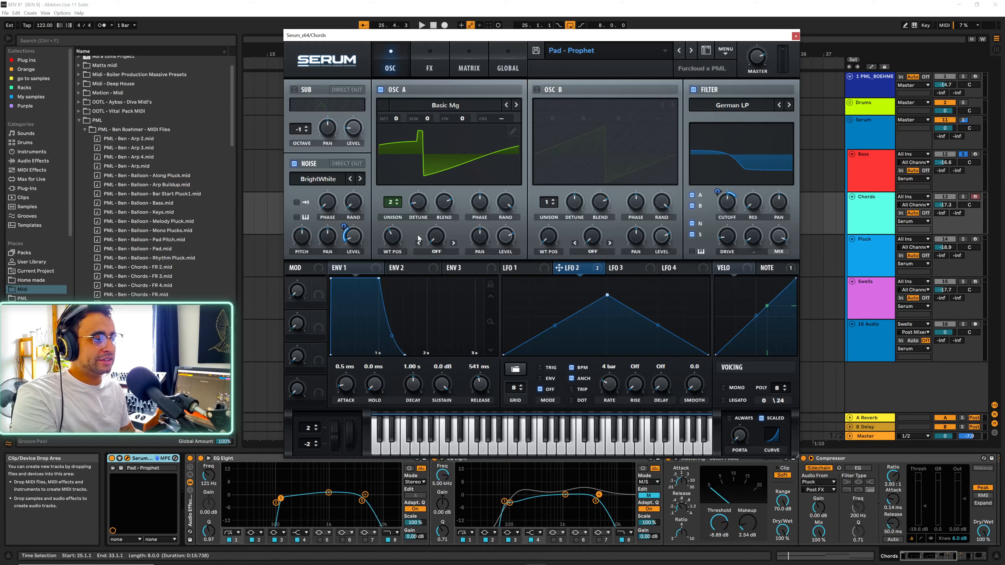
- Audition the soloed chords while sweeping oscillator A's wavetable position and returning it to its original setting
{"action": "key", "text": "space"}
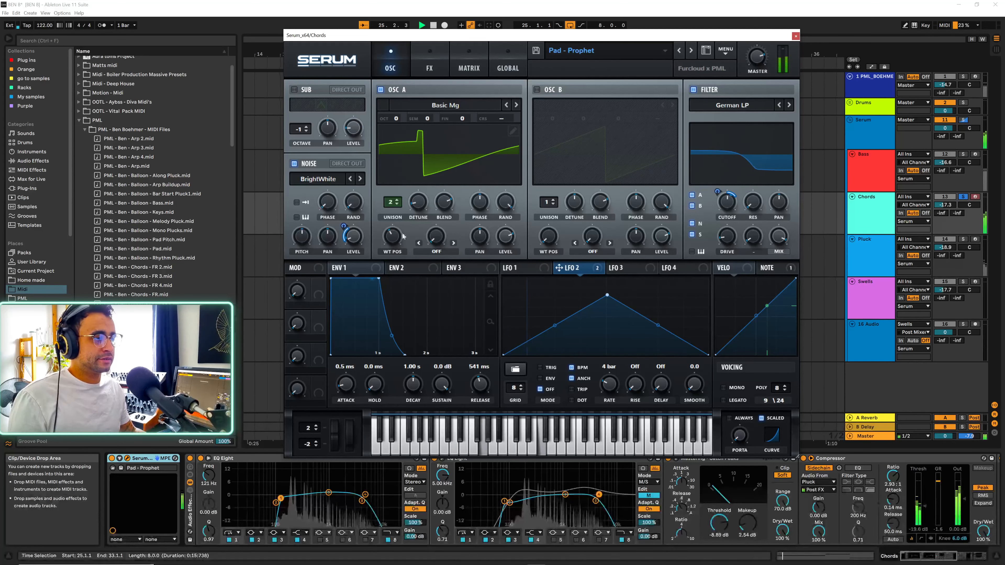
{"action": "mouse_move", "coordinate": [397, 243]}
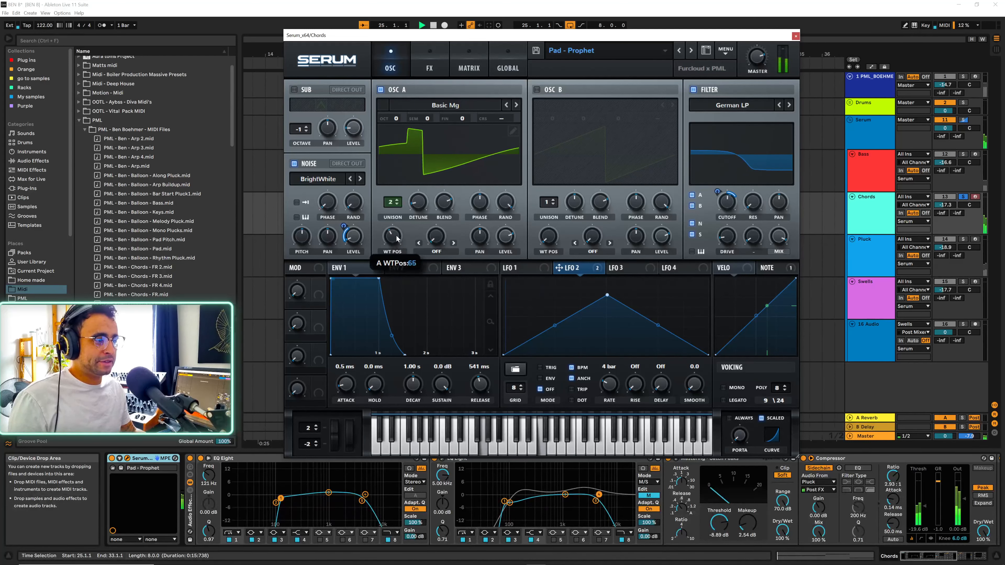
{"action": "mouse_move", "coordinate": [401, 246]}
{"action": "left_mouse_down"}
{"action": "mouse_move", "coordinate": [399, 226]}
{"action": "mouse_move", "coordinate": [404, 249]}
{"action": "left_mouse_up"}
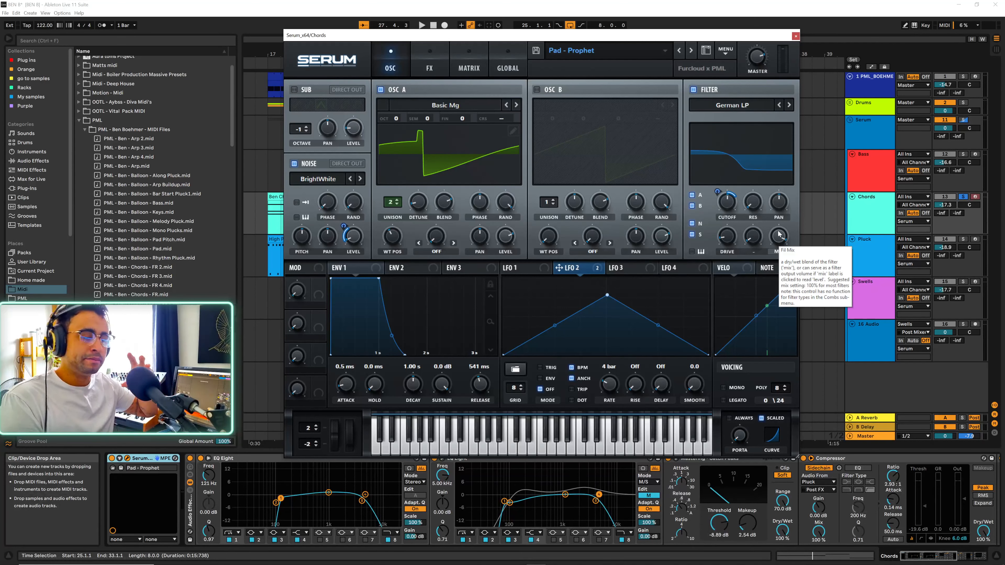
- Audition the chords while varying Serum's filter mix and returning it to its original setting
{"action": "key", "text": "space"}
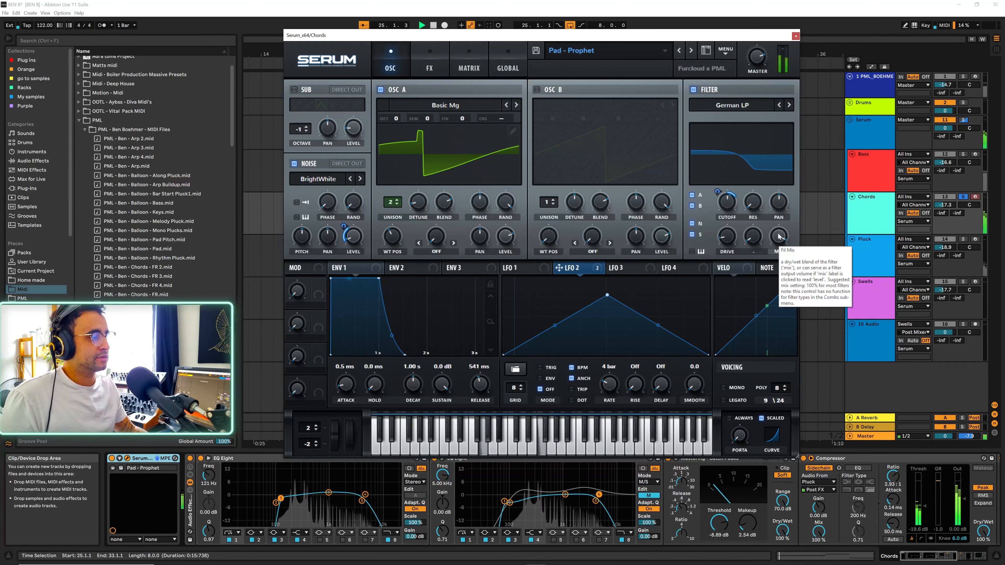
{"action": "mouse_move", "coordinate": [778, 234]}
{"action": "left_mouse_down"}
{"action": "mouse_move", "coordinate": [787, 256]}
{"action": "mouse_move", "coordinate": [780, 226]}
{"action": "left_mouse_up"}
{"action": "left_click_drag", "start_coordinate": [780, 235], "coordinate": [781, 234]}
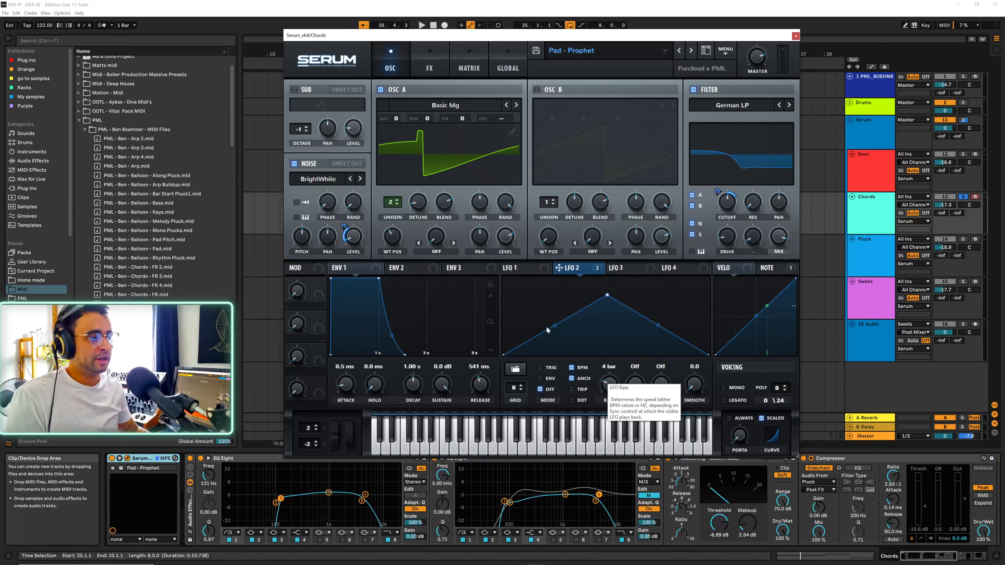
{"action": "key", "text": "space"}
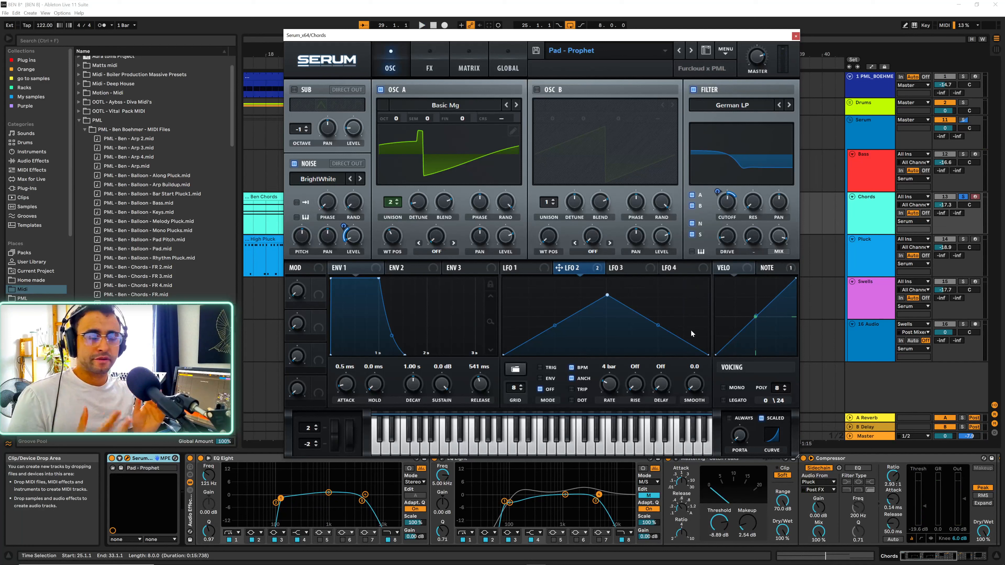
- Compare the chords with Serum's hall reverb bypassed and re-enabled, and hide the plug-in window
{"action": "left_click", "coordinate": [435, 71]}
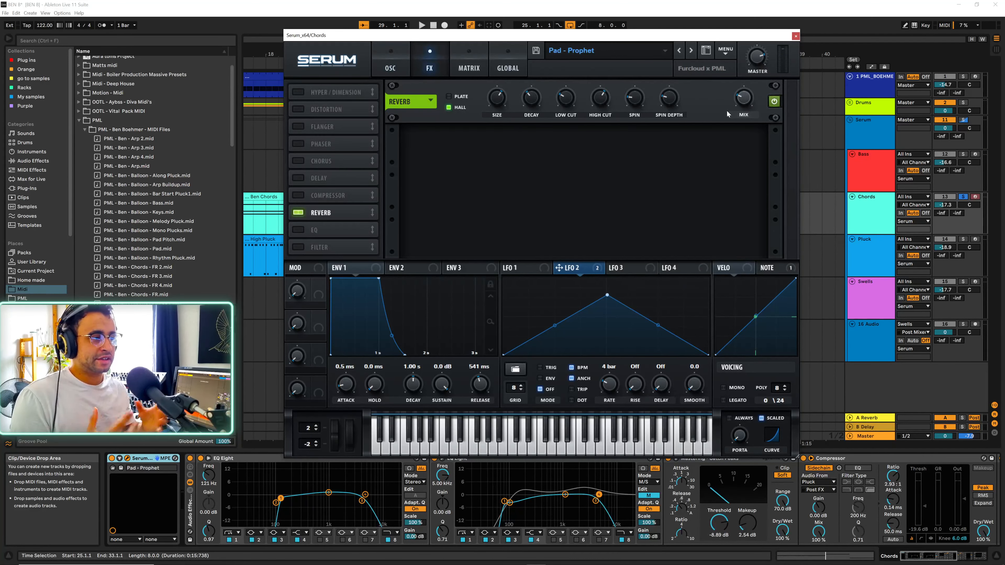
{"action": "left_click", "coordinate": [774, 101]}
{"action": "key", "text": "space"}
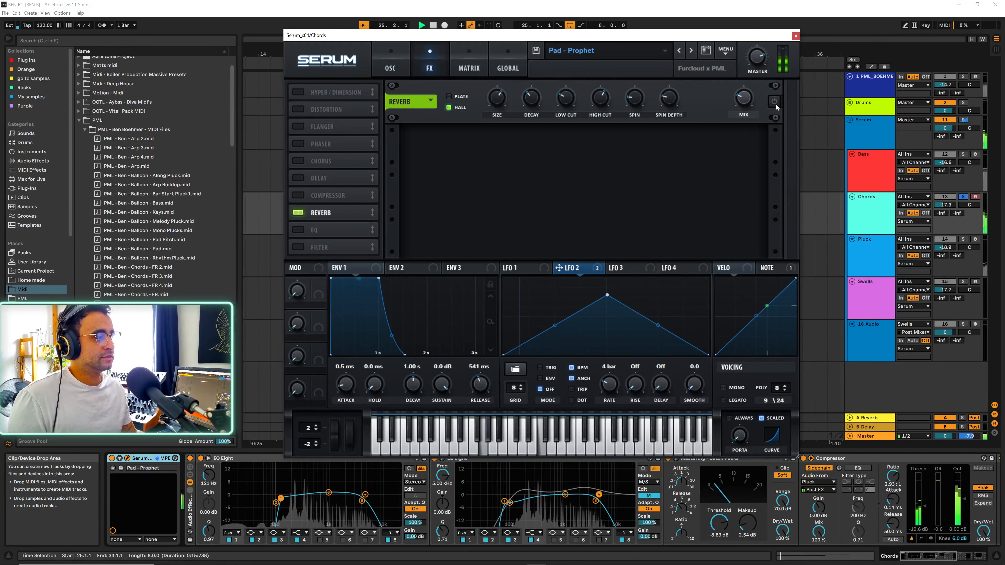
{"action": "left_click", "coordinate": [775, 102]}
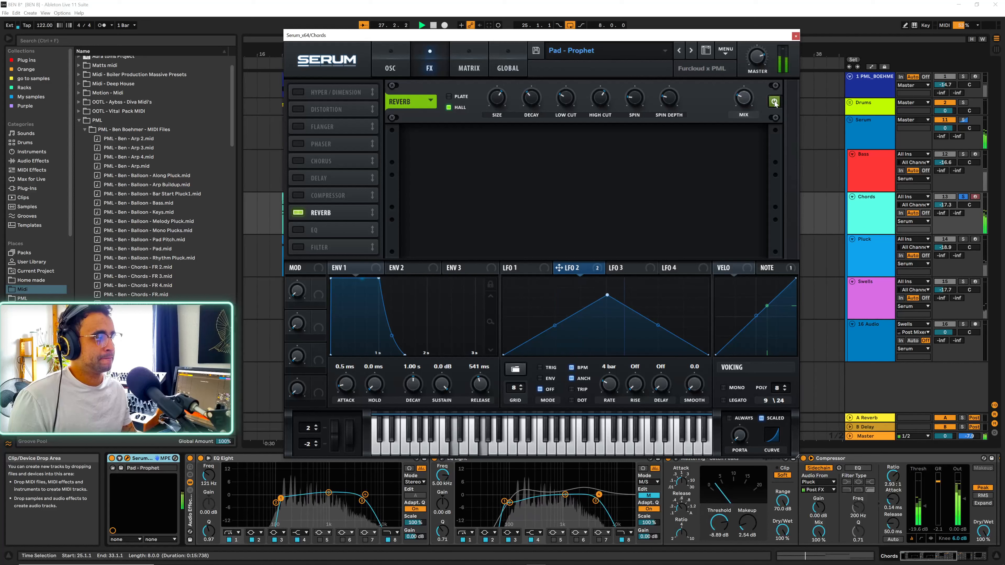
{"action": "left_click", "coordinate": [775, 102]}
{"action": "left_click", "coordinate": [775, 102]}
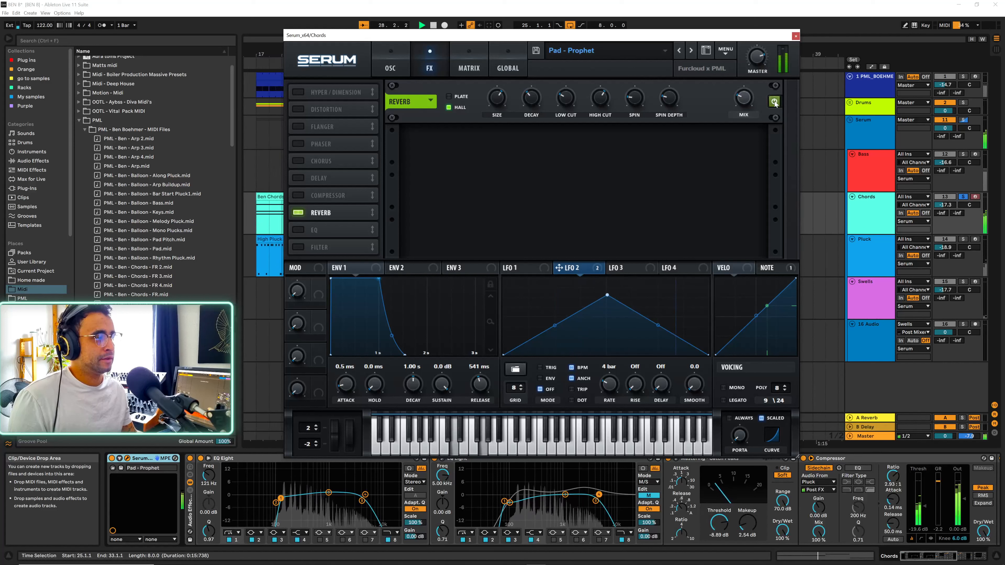
{"action": "key", "text": "space"}
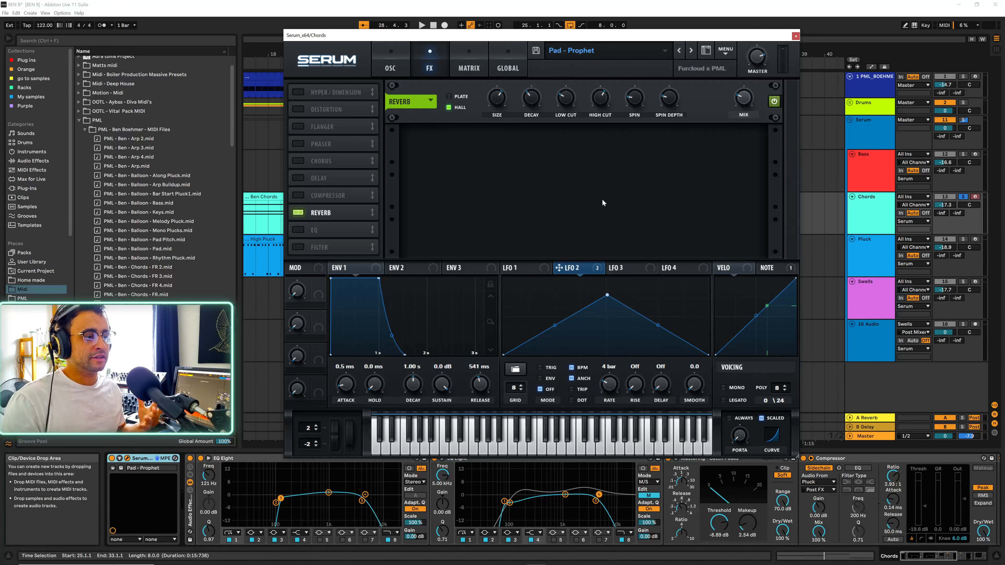
{"action": "key", "text": "ctrl+alt+p"}
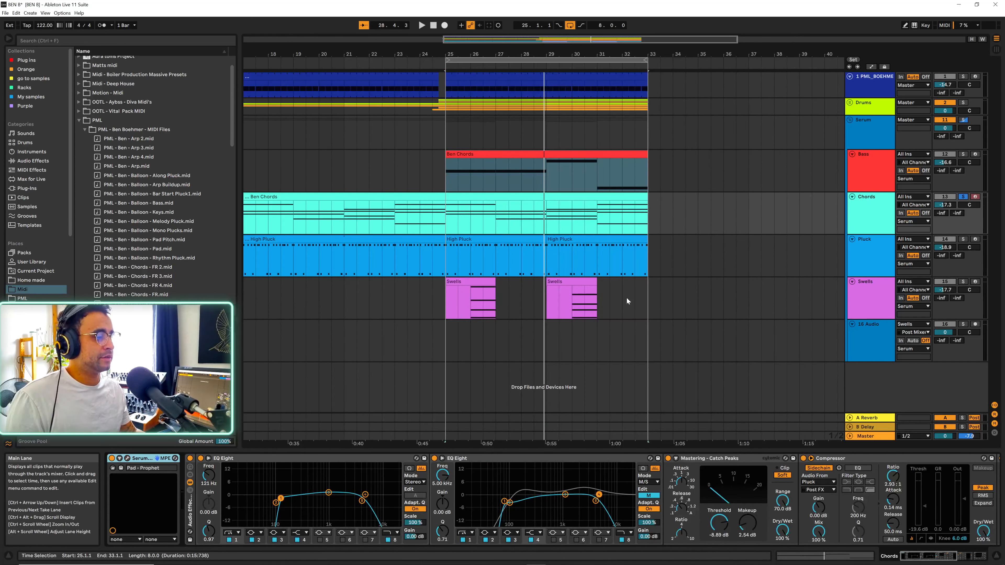
- Open the Pluck track's Serum and check its preset list, leaving Pluck - Bell loaded
{"action": "left_click", "coordinate": [865, 262]}
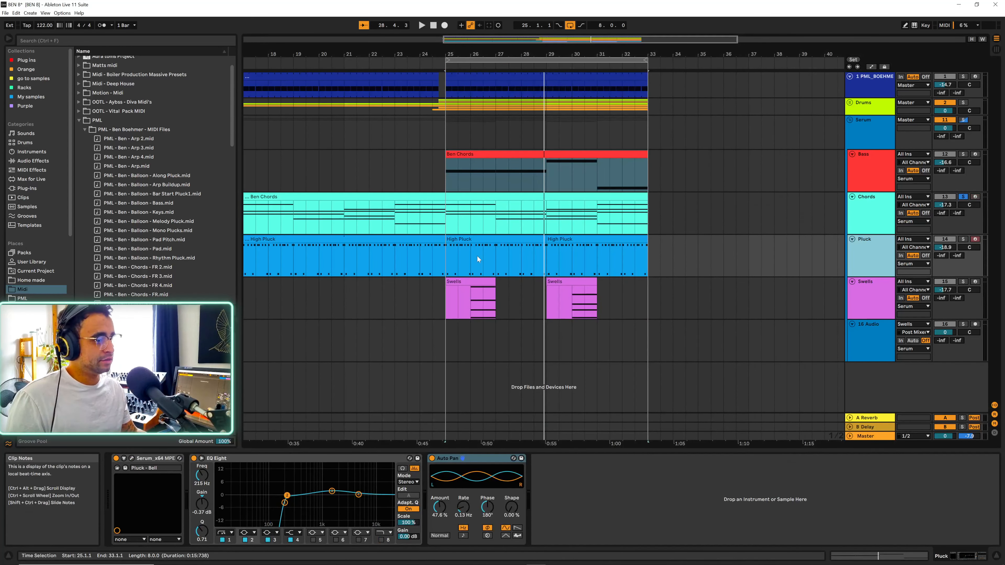
{"action": "left_click", "coordinate": [448, 262]}
{"action": "key", "text": "ctrl+alt+p"}
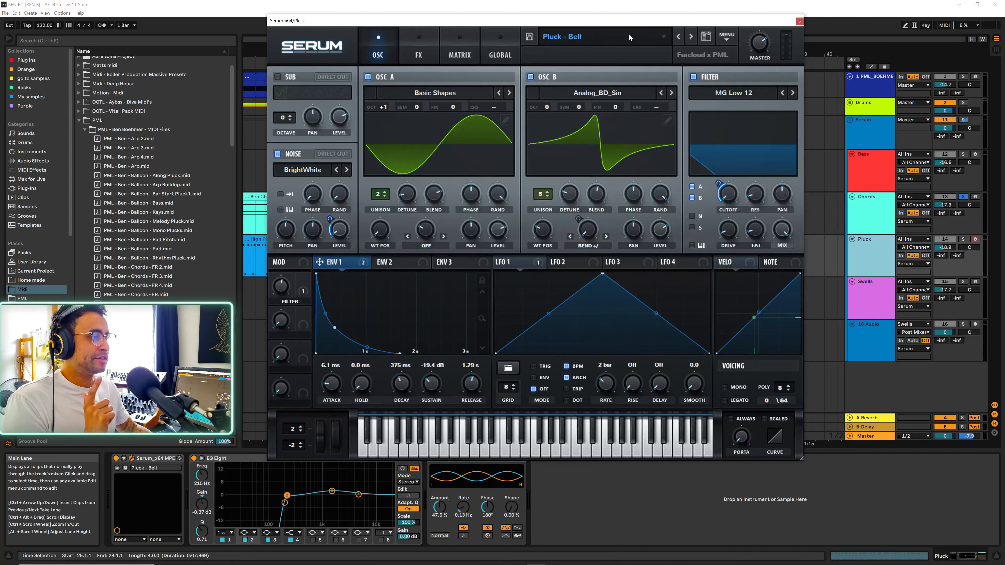
{"action": "left_click", "coordinate": [663, 36]}
{"action": "left_click", "coordinate": [555, 42]}
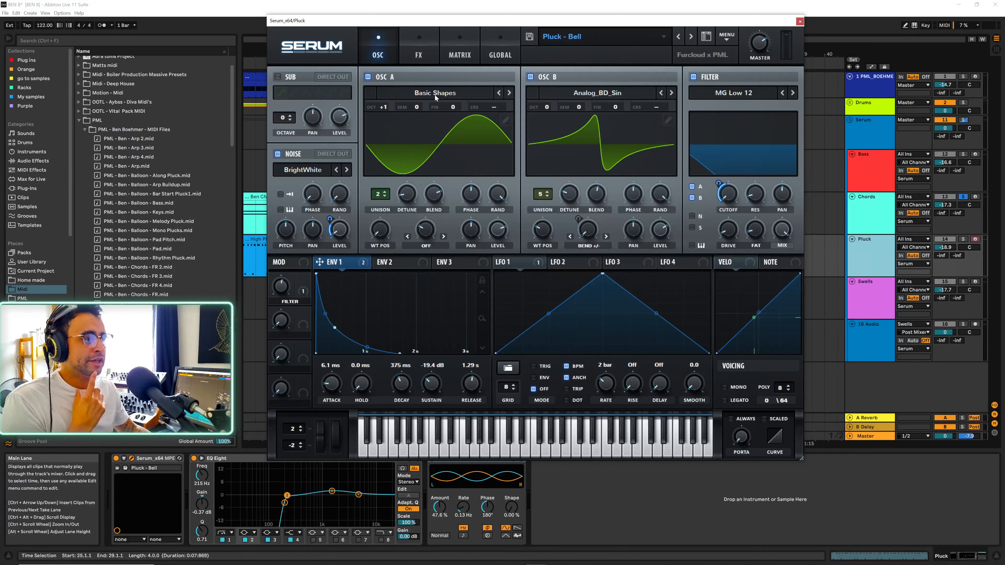
- Audition the soloed pluck with oscillators B and A switched off in turn, and show oscillator B's warp mode options
{"action": "left_click", "coordinate": [530, 77]}
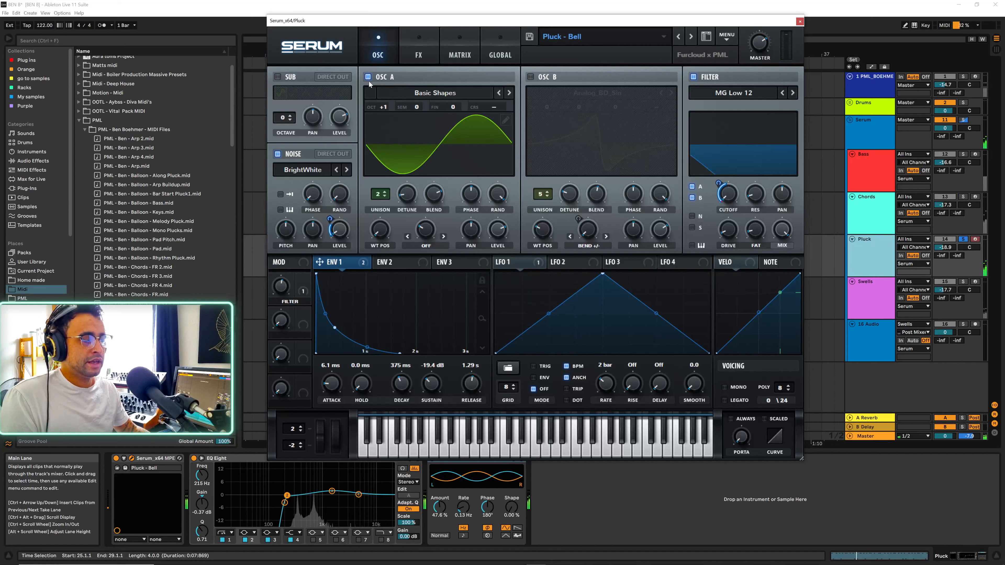
{"action": "left_click", "coordinate": [531, 77]}
{"action": "left_click", "coordinate": [368, 77]}
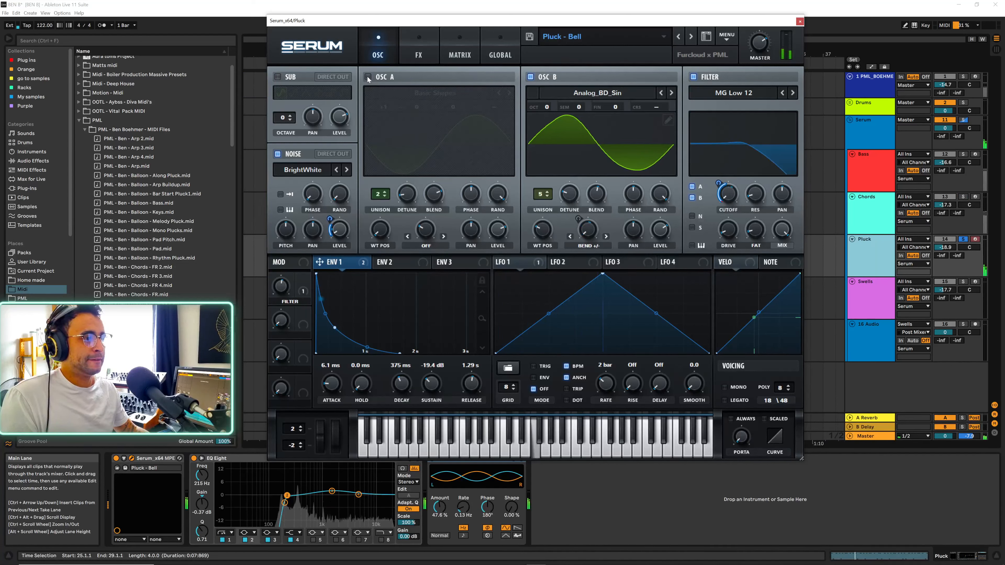
{"action": "left_click", "coordinate": [369, 77]}
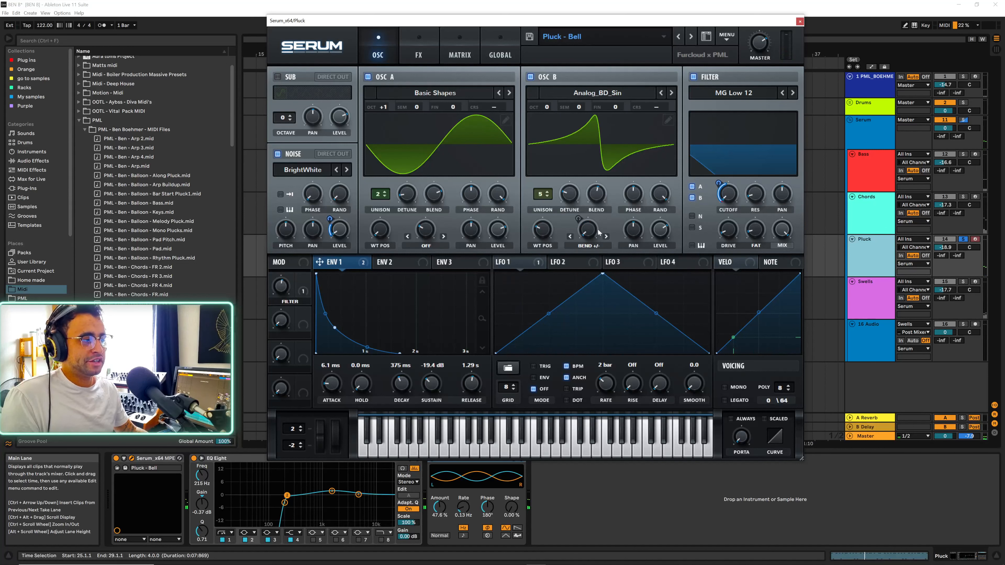
{"action": "left_click", "coordinate": [589, 248]}
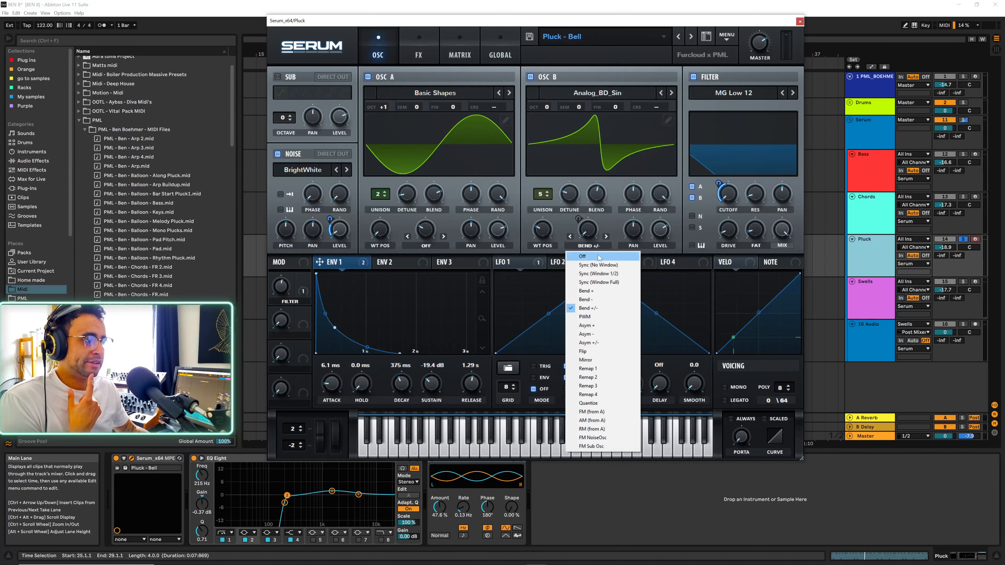
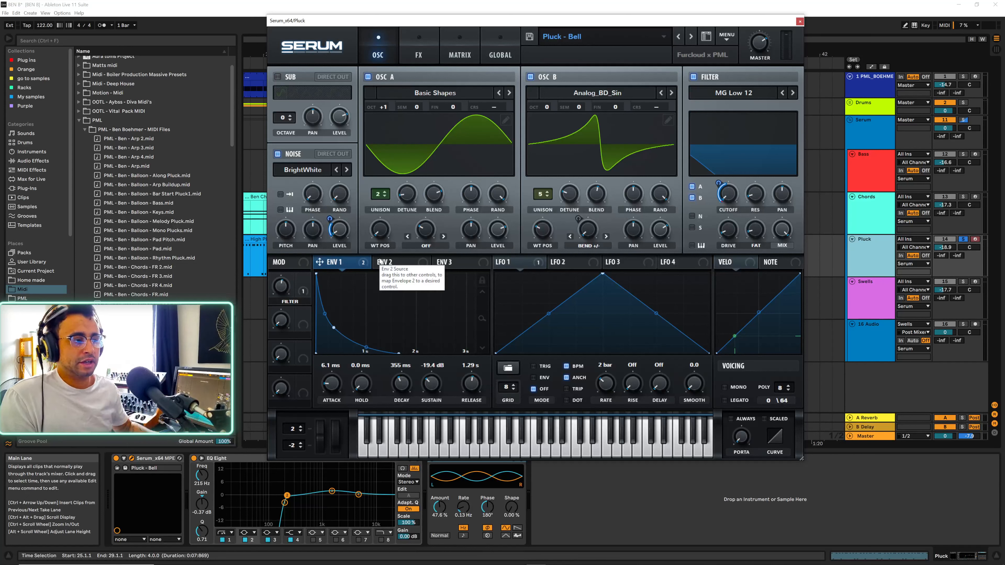
- Compare the pluck with Serum's chorus, delay and reverb all bypassed and re-enabled, and close the plug-in window
{"action": "left_click", "coordinate": [428, 57]}
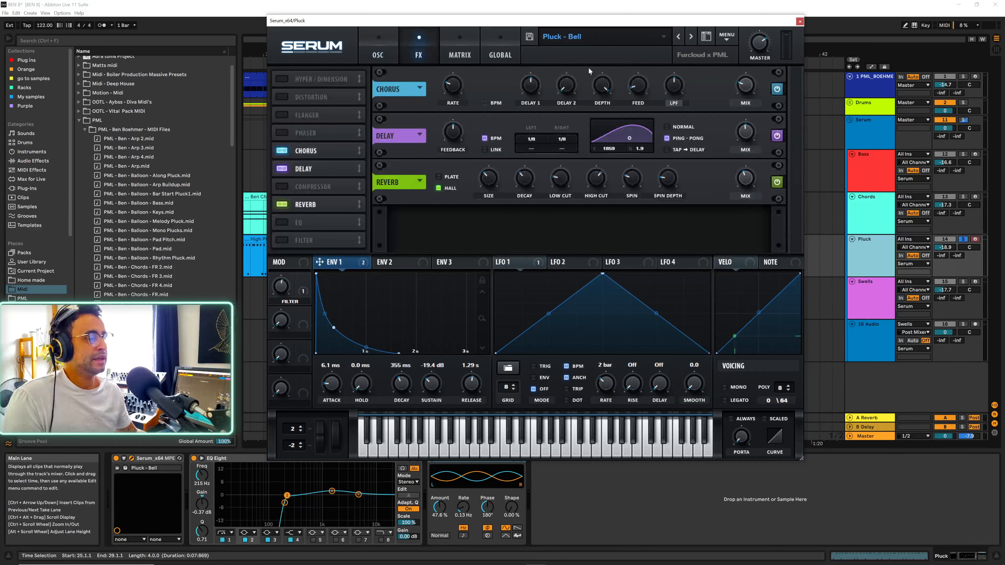
{"action": "left_click", "coordinate": [777, 135]}
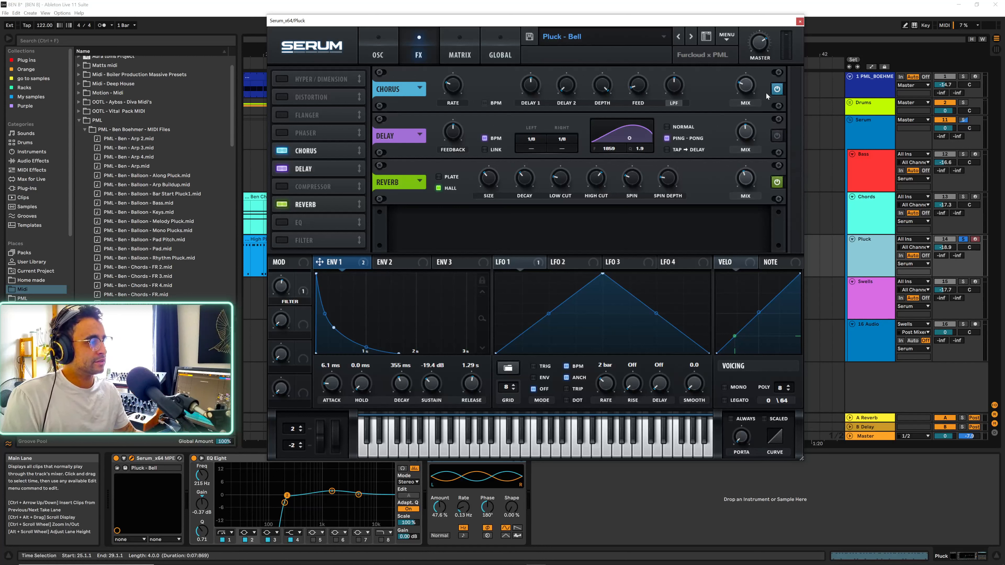
{"action": "left_click", "coordinate": [777, 89]}
{"action": "left_click", "coordinate": [777, 182]}
{"action": "key", "text": "space"}
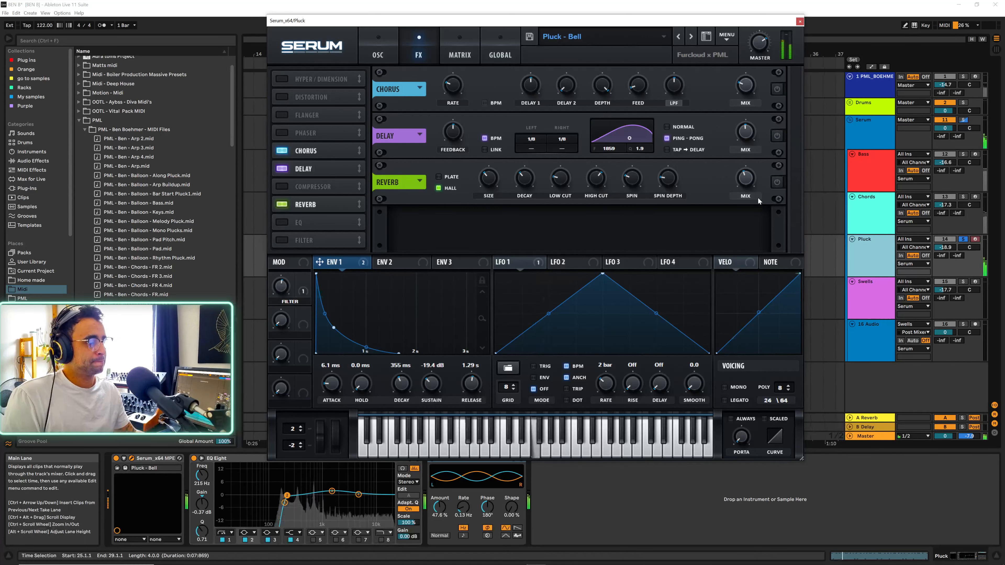
{"action": "left_click", "coordinate": [777, 182]}
{"action": "left_click", "coordinate": [777, 135]}
{"action": "left_click", "coordinate": [777, 90]}
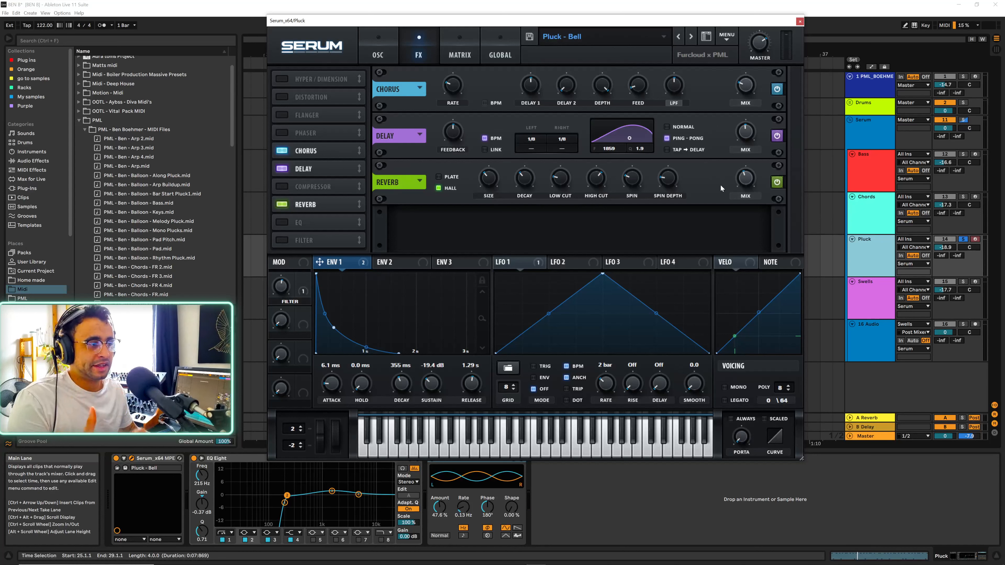
{"action": "left_click", "coordinate": [390, 39]}
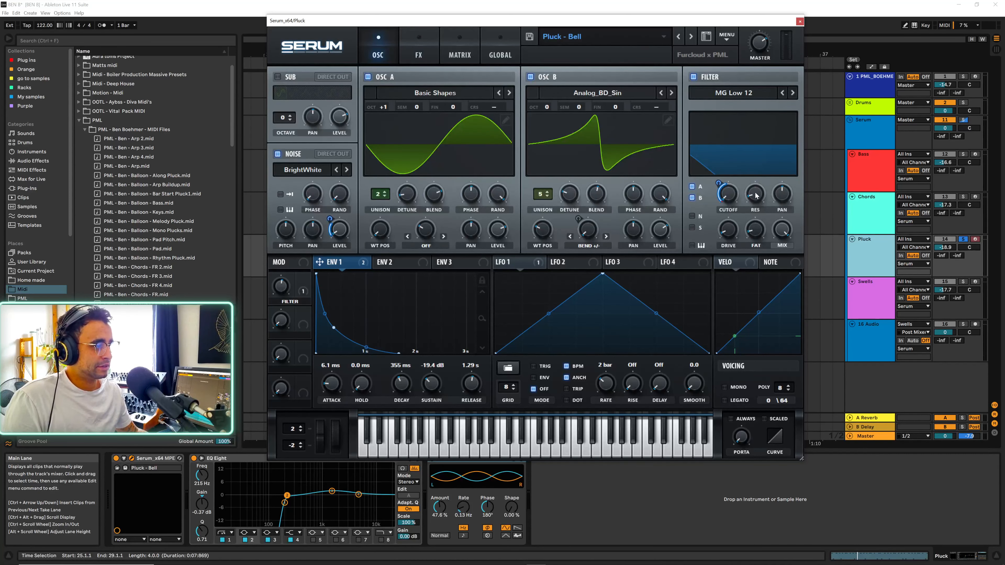
{"action": "left_click", "coordinate": [800, 21]}
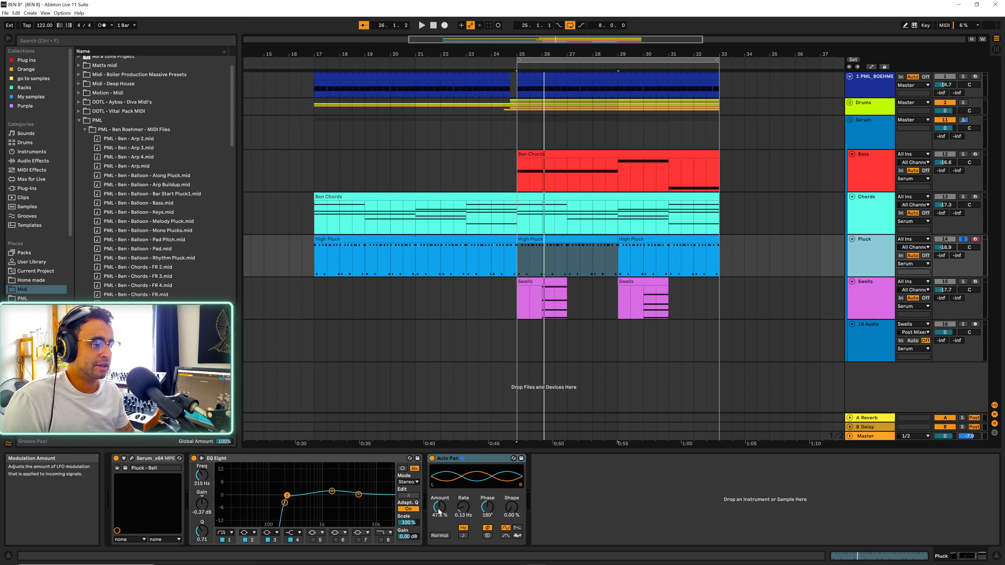
- Audition the soloed pluck through its Auto Pan, checking the modulation amount
{"action": "mouse_move", "coordinate": [439, 514]}
{"action": "left_mouse_down"}
{"action": "mouse_move", "coordinate": [439, 475]}
{"action": "mouse_move", "coordinate": [439, 520]}
{"action": "mouse_move", "coordinate": [442, 511]}
{"action": "left_mouse_up"}
{"action": "key", "text": "space"}
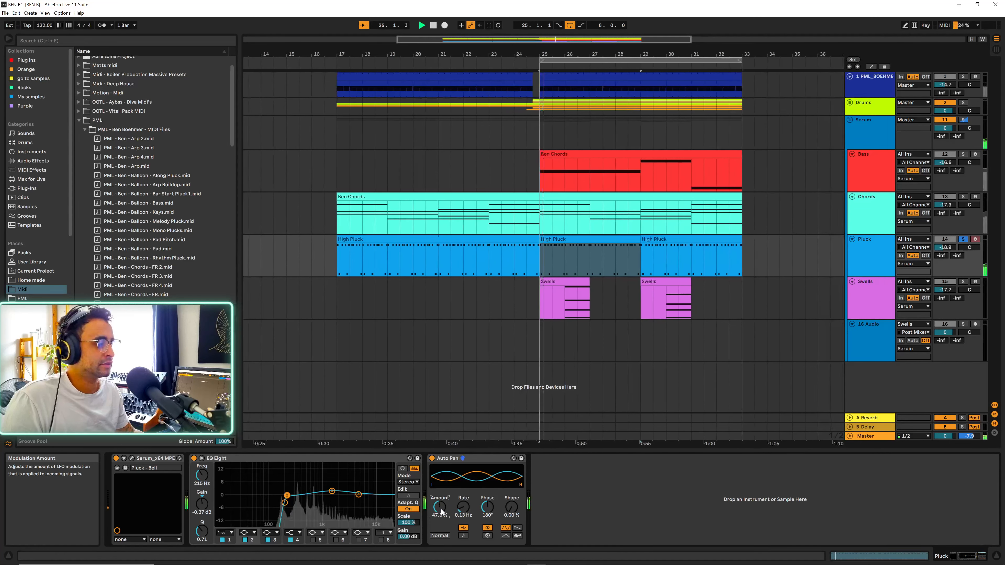
{"action": "key", "text": "space"}
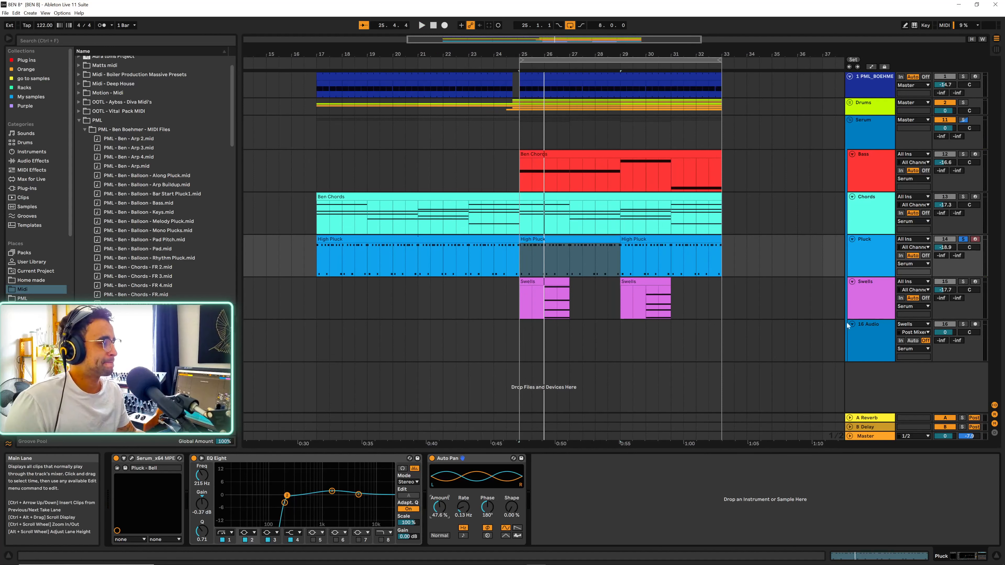
- Examine the chord notes of the first Swells clip in the MIDI note editor, and hide the editor
{"action": "left_click", "coordinate": [871, 301]}
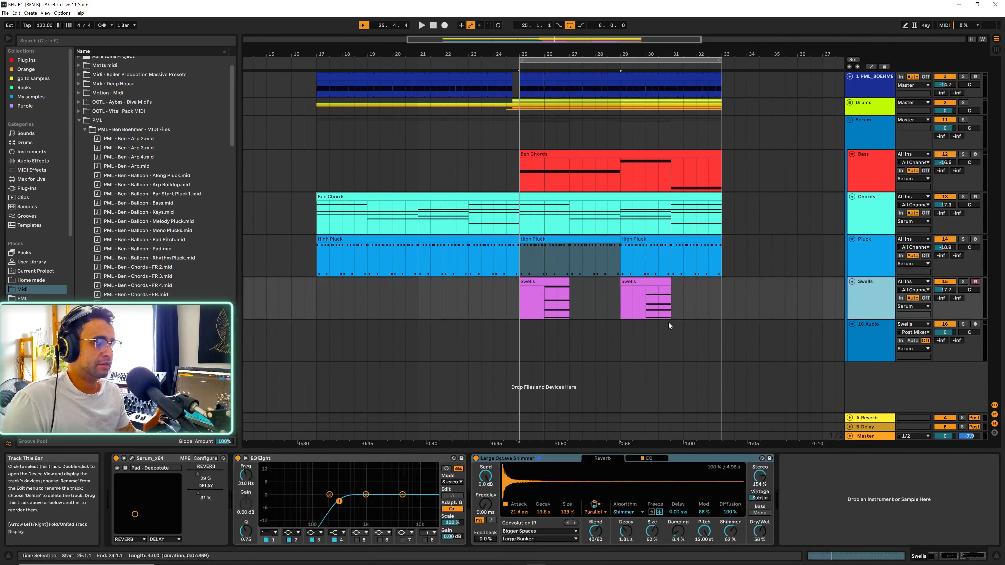
{"action": "left_click", "coordinate": [541, 299]}
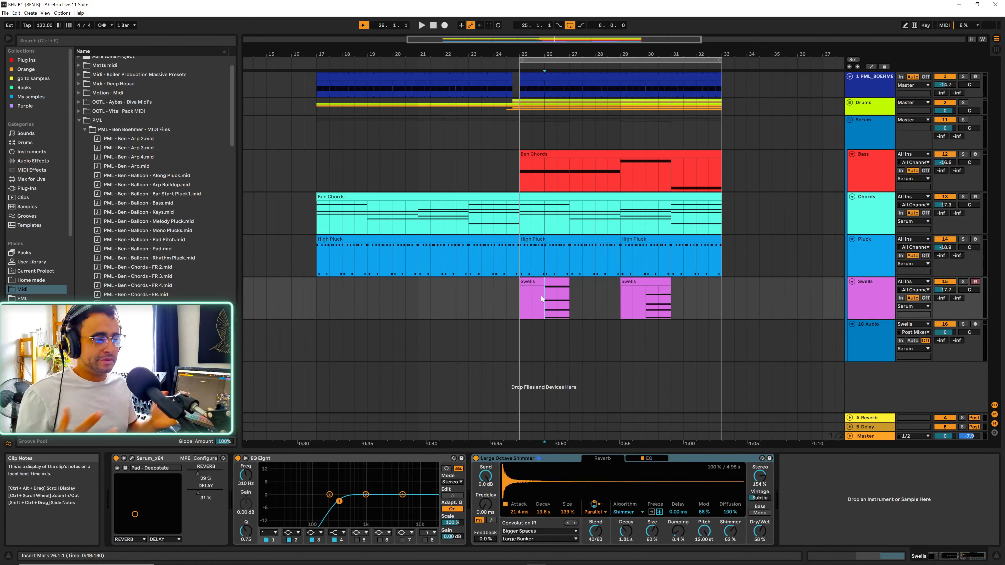
{"action": "double_click", "coordinate": [541, 296]}
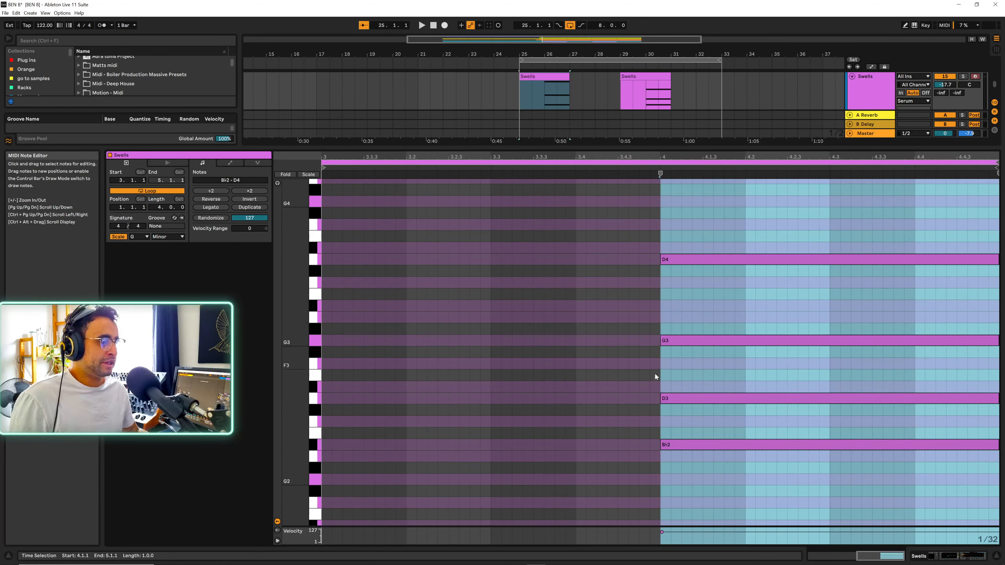
{"action": "left_click", "coordinate": [544, 90]}
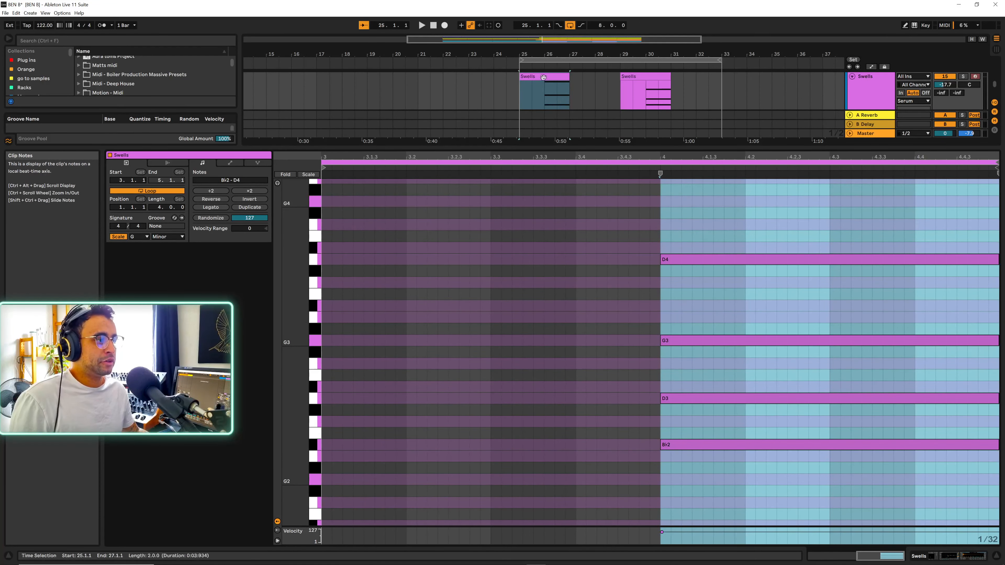
{"action": "left_click", "coordinate": [660, 332]}
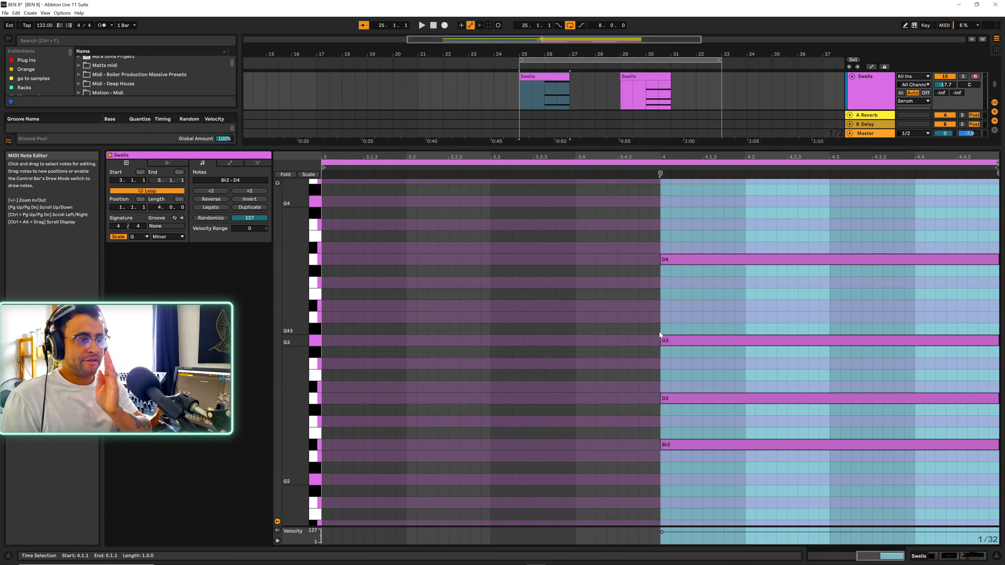
{"action": "left_click", "coordinate": [674, 259]}
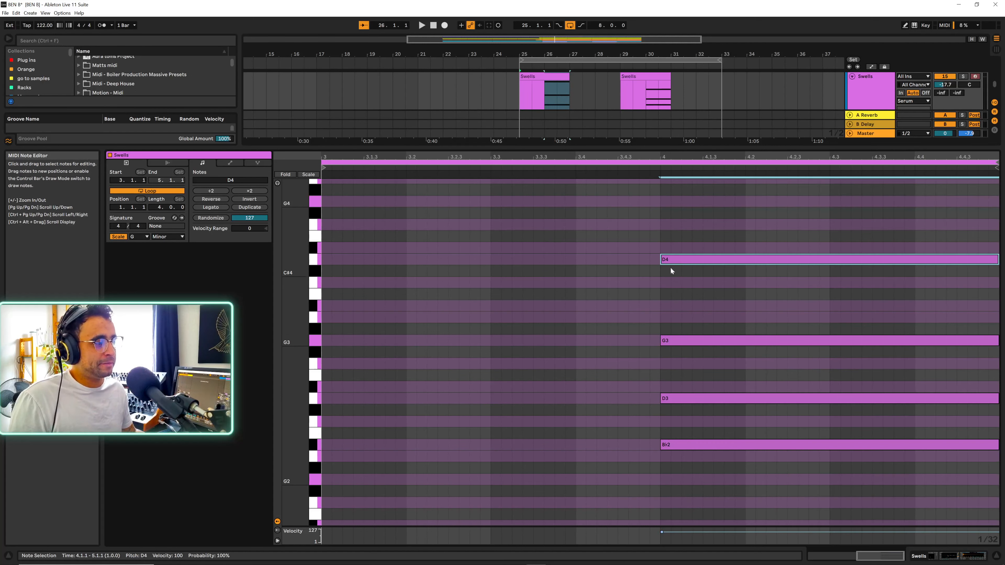
{"action": "left_click", "coordinate": [994, 556]}
- Place the four-bar Swells MIDI clip from the browser at bar 20 of the Swells track, and delete it
{"action": "scroll", "coordinate": [126, 290], "scroll_direction": "down", "scroll_amount": 3}
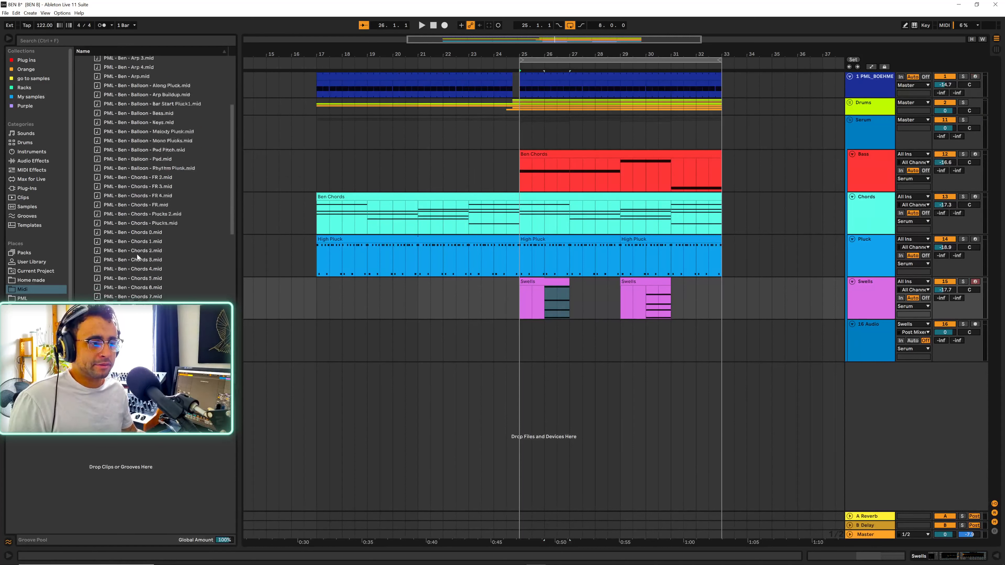
{"action": "scroll", "coordinate": [137, 255], "scroll_direction": "down", "scroll_amount": 4}
{"action": "left_click_drag", "start_coordinate": [151, 294], "coordinate": [491, 298]}
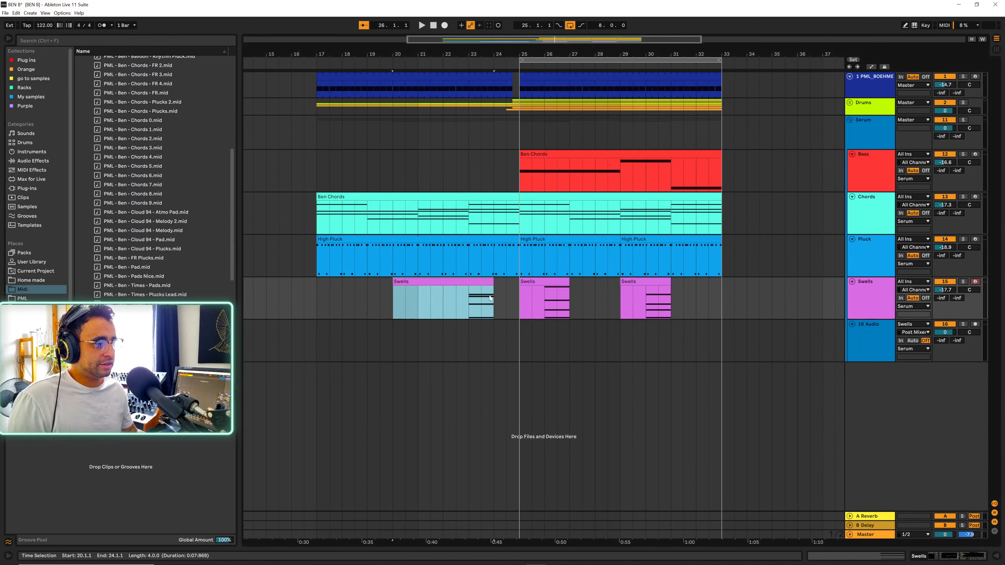
{"action": "key", "text": "Delete"}
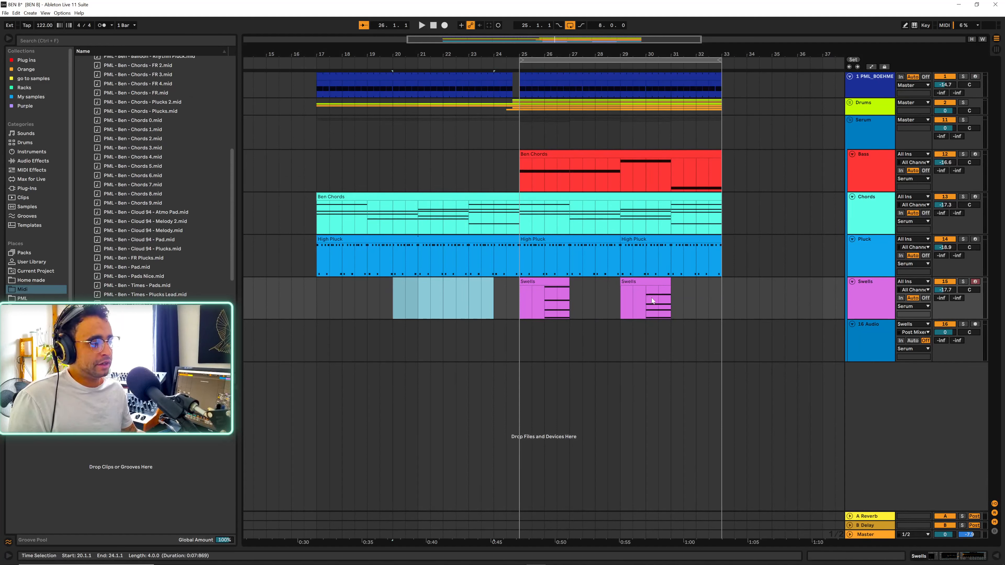
- Show the Swells track's device chain and open its Serum with the Pad - Deepstate preset
{"action": "left_click", "coordinate": [648, 282]}
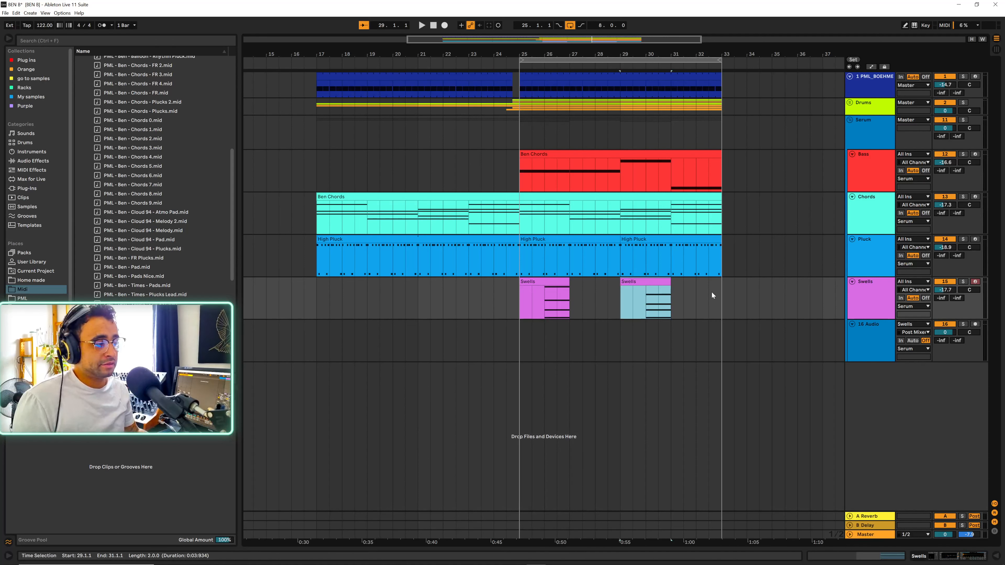
{"action": "left_click", "coordinate": [875, 299]}
{"action": "key", "text": "ctrl+alt+l"}
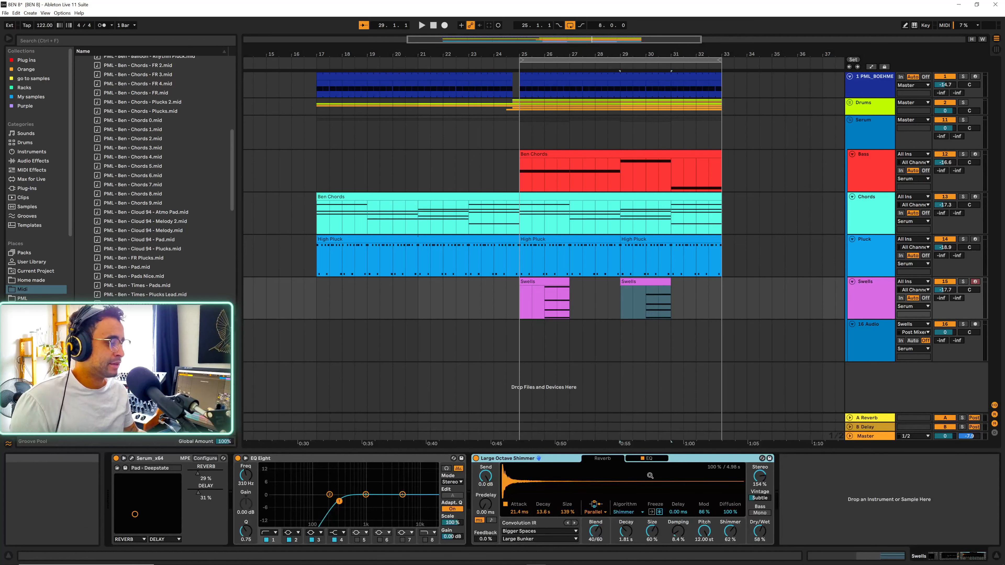
{"action": "left_click", "coordinate": [132, 459]}
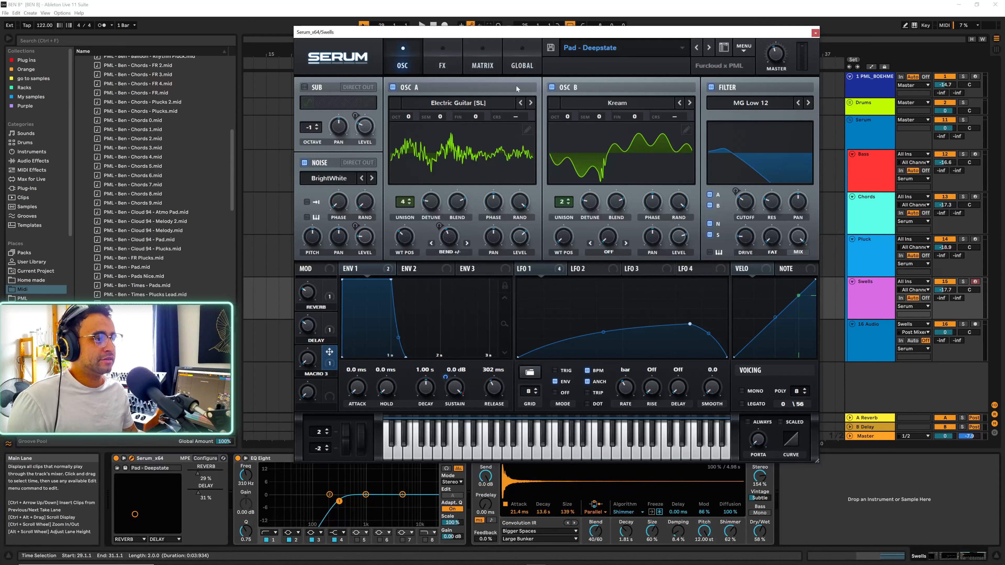
- Switch off oscillator B and the noise oscillator, solo the Swells track and audition oscillator A alone from bar 26
{"action": "left_click", "coordinate": [552, 88]}
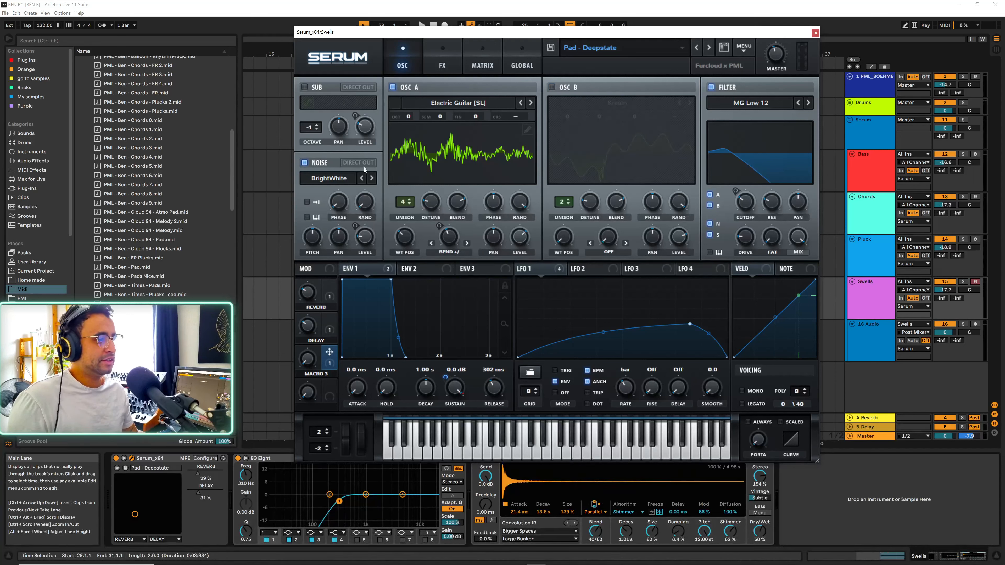
{"action": "left_click", "coordinate": [304, 163]}
{"action": "key", "text": "s"}
{"action": "key", "text": "space"}
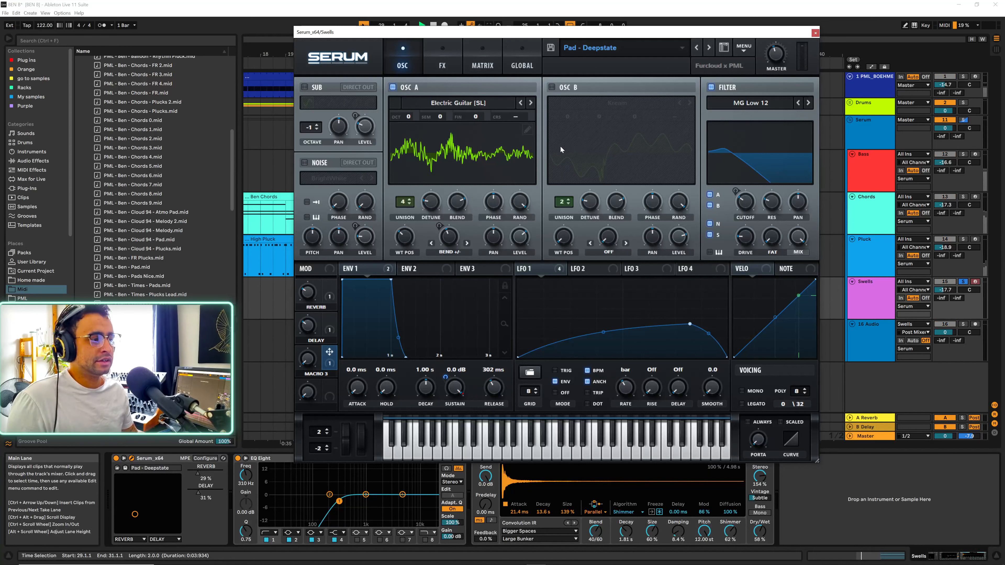
{"action": "left_click_drag", "start_coordinate": [636, 32], "coordinate": [839, 240]}
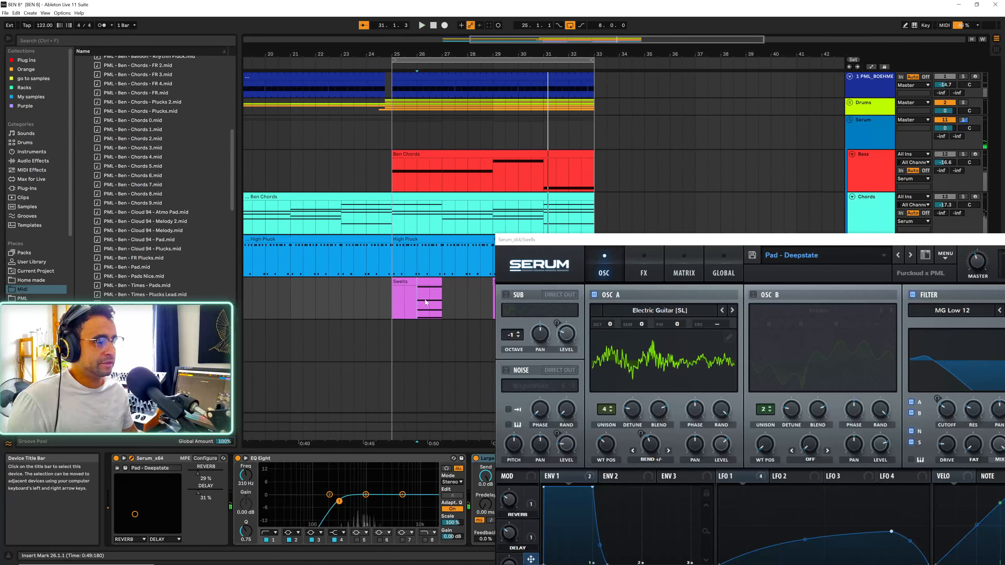
{"action": "left_click", "coordinate": [444, 305]}
{"action": "left_click_drag", "start_coordinate": [649, 239], "coordinate": [446, 45]}
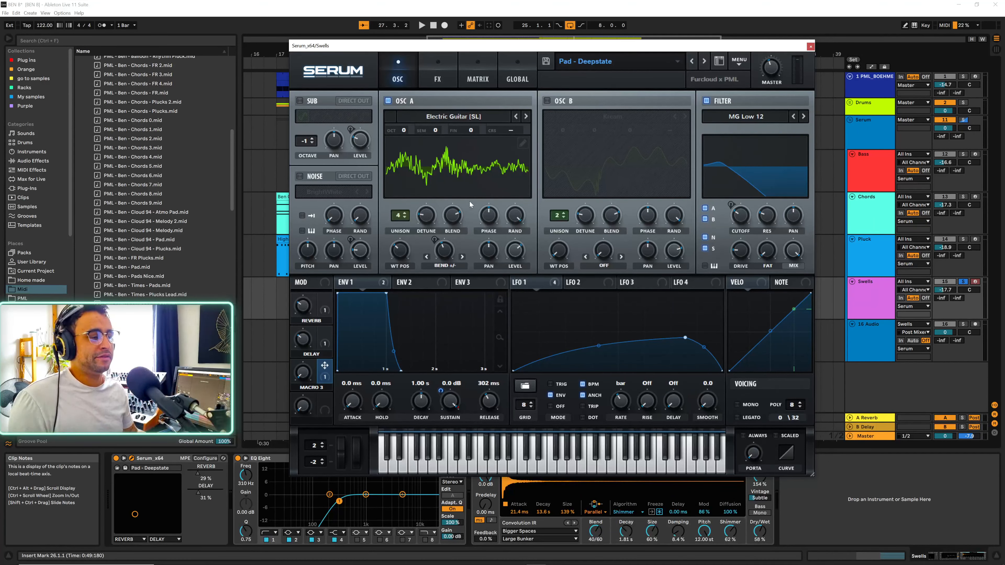
- Audition the swells with only oscillator B's Kream wavetable active, and re-enable oscillator A
{"action": "left_click", "coordinate": [547, 101]}
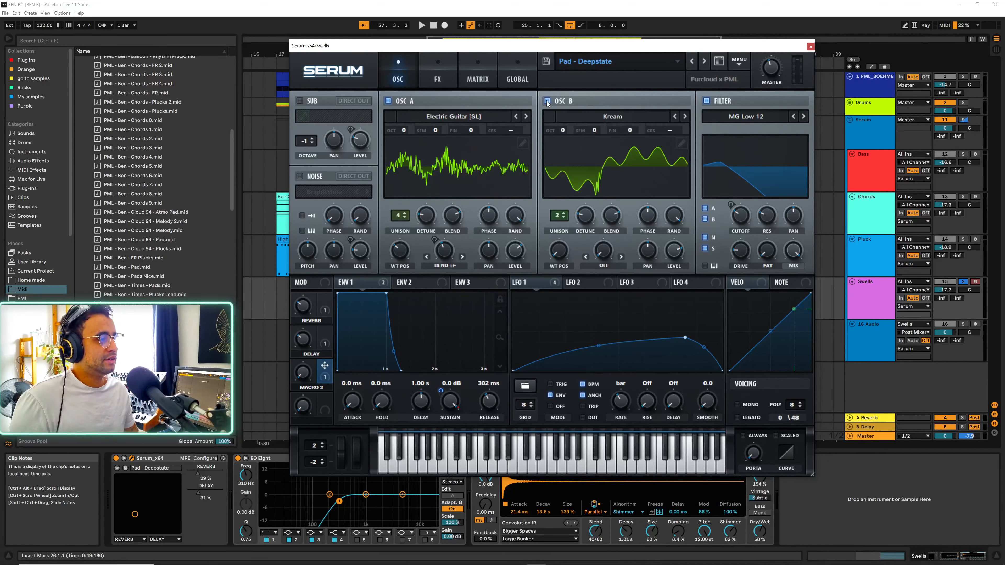
{"action": "left_click", "coordinate": [388, 101]}
{"action": "key", "text": "space"}
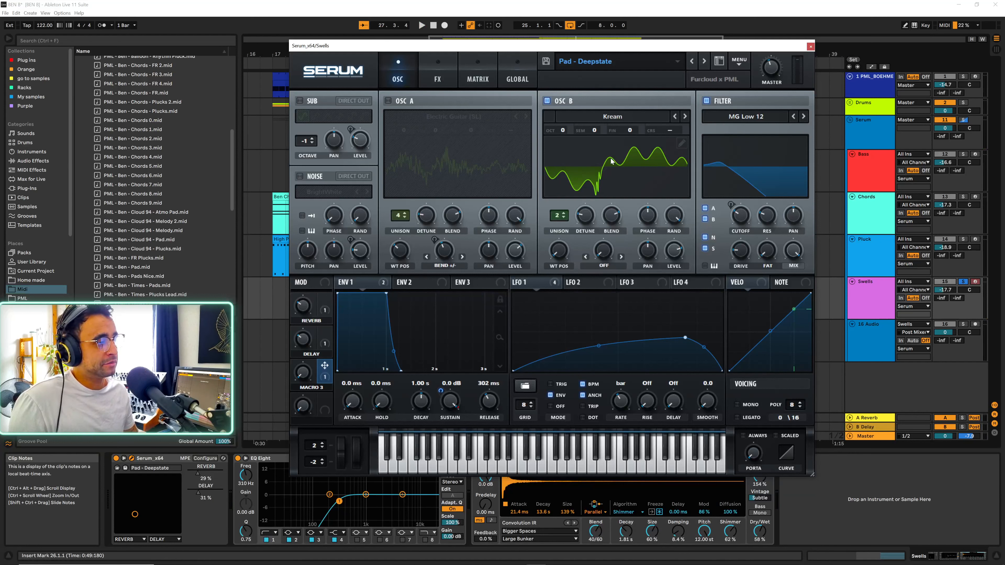
{"action": "left_click", "coordinate": [389, 101]}
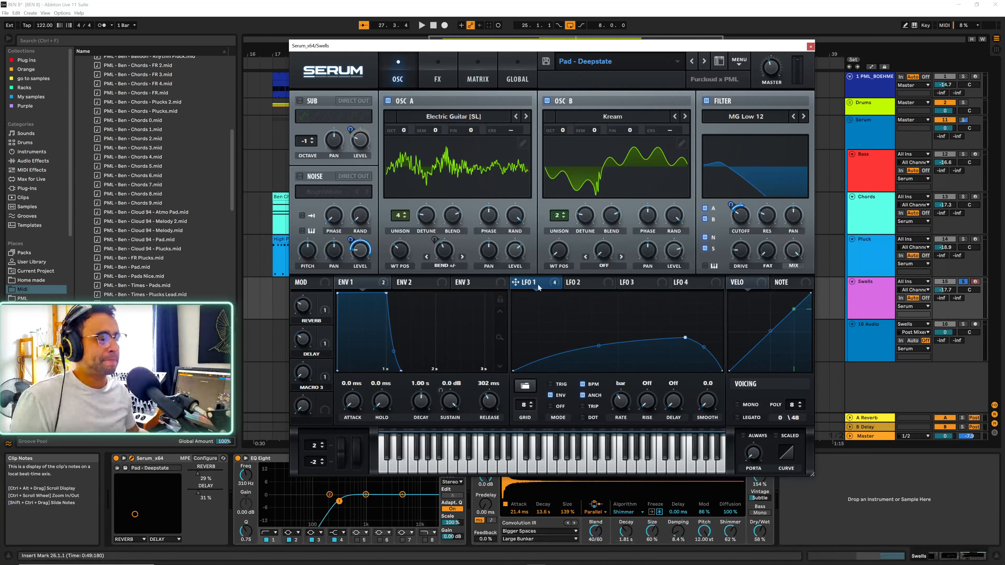
- Re-enable the BrightWhite noise oscillator and look over the reverb, delay and chorus effects of the Pad - Deepstate preset
{"action": "left_click", "coordinate": [300, 177]}
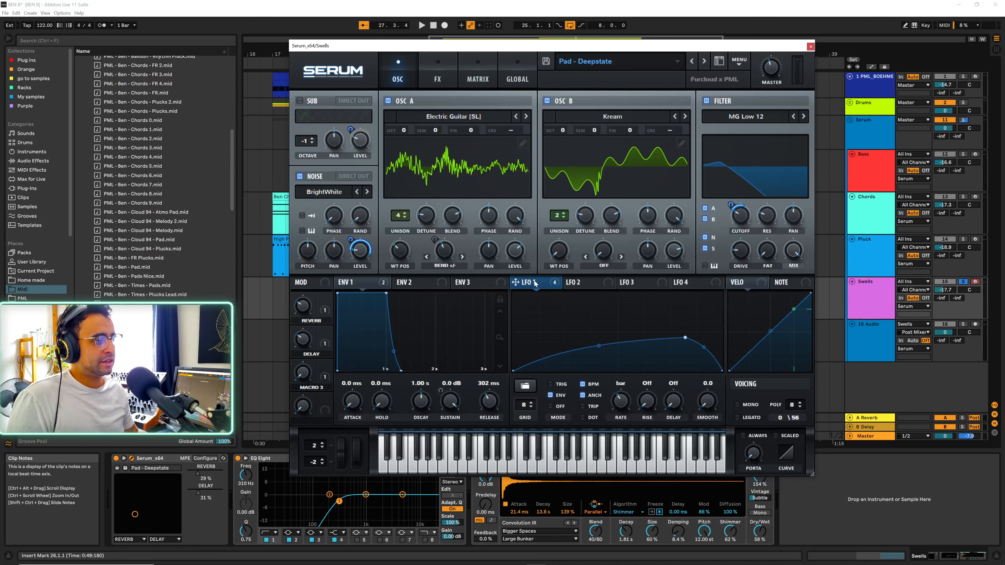
{"action": "left_click", "coordinate": [437, 80]}
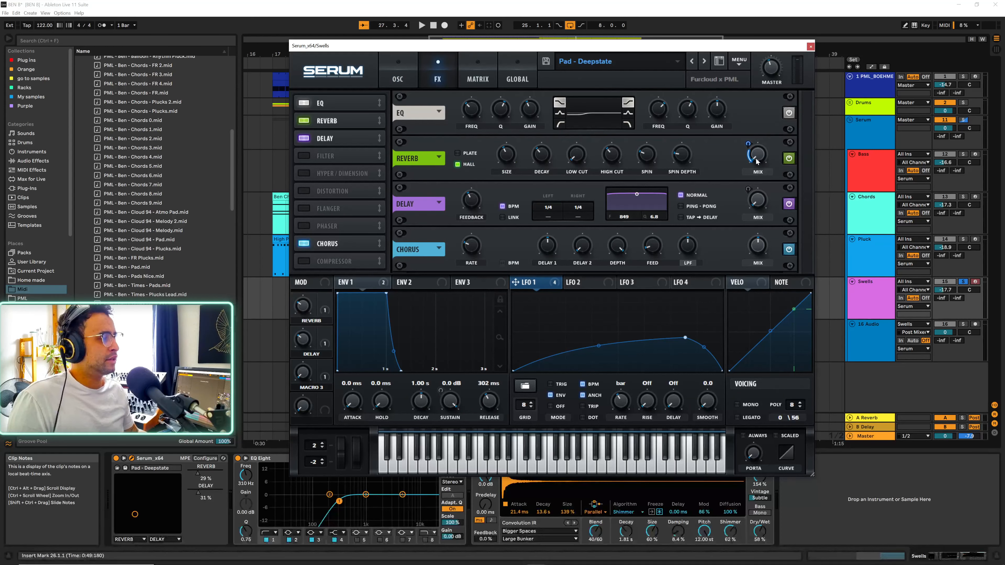
{"action": "left_click", "coordinate": [399, 80]}
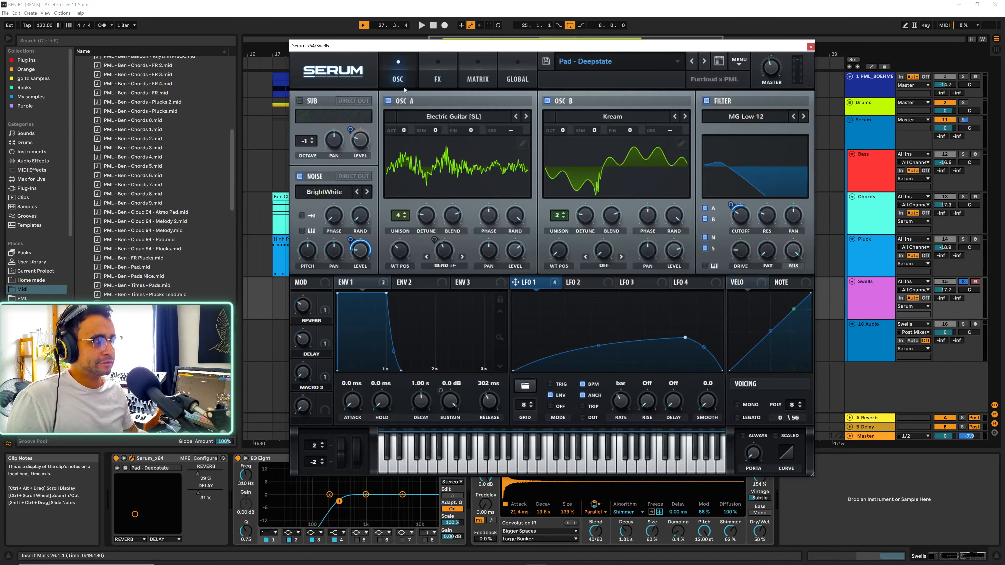
- Inspect LFO 1's modulation destinations and browse the presets to the PML Melodic House by Furcloud folder without loading one
{"action": "left_click", "coordinate": [553, 283]}
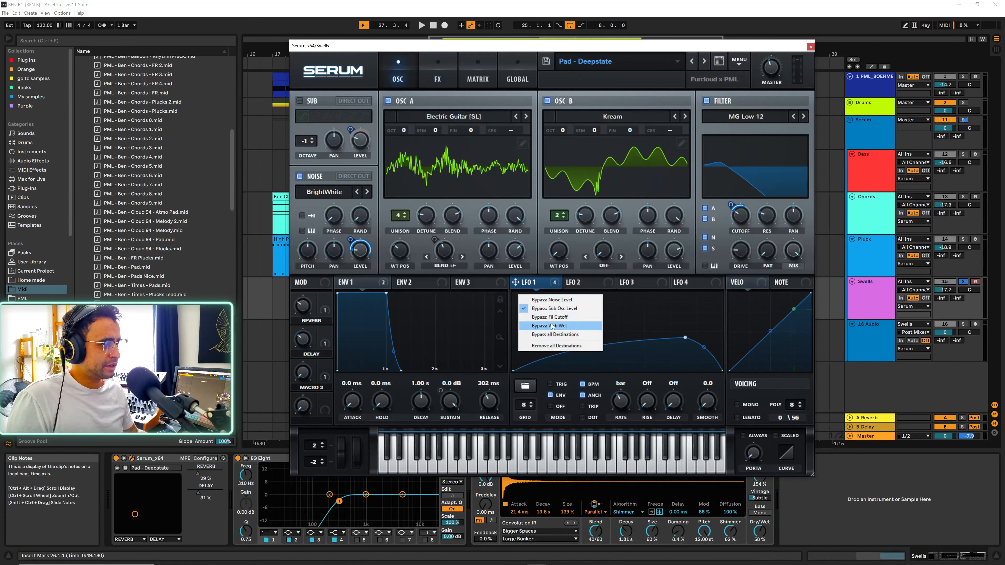
{"action": "left_click", "coordinate": [553, 309]}
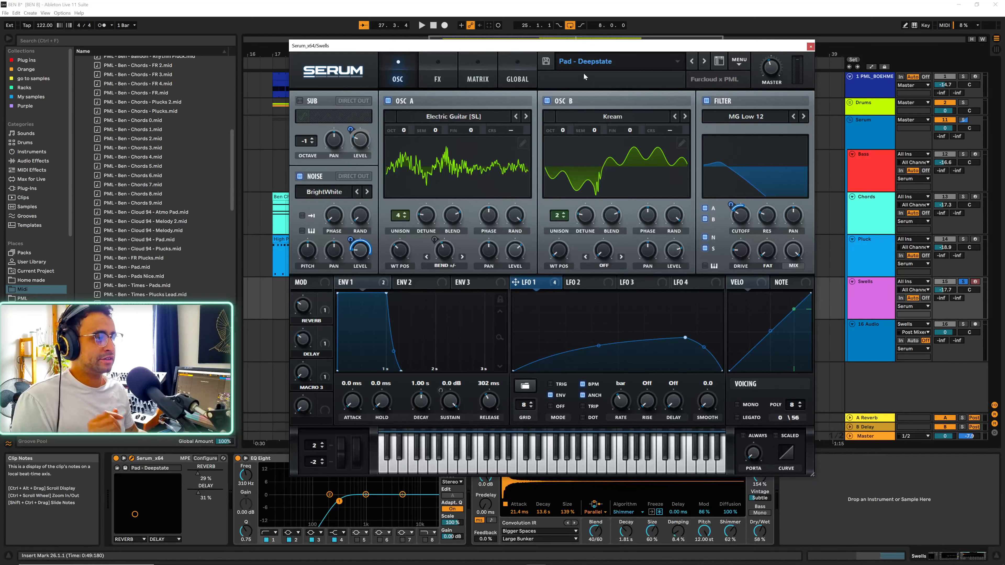
{"action": "left_click", "coordinate": [660, 64]}
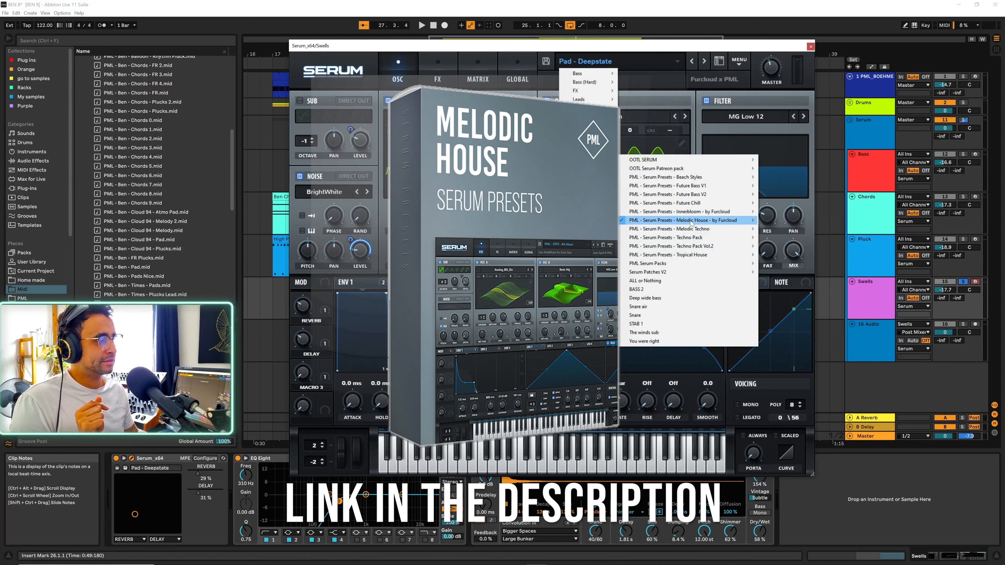
{"action": "left_click", "coordinate": [484, 49]}
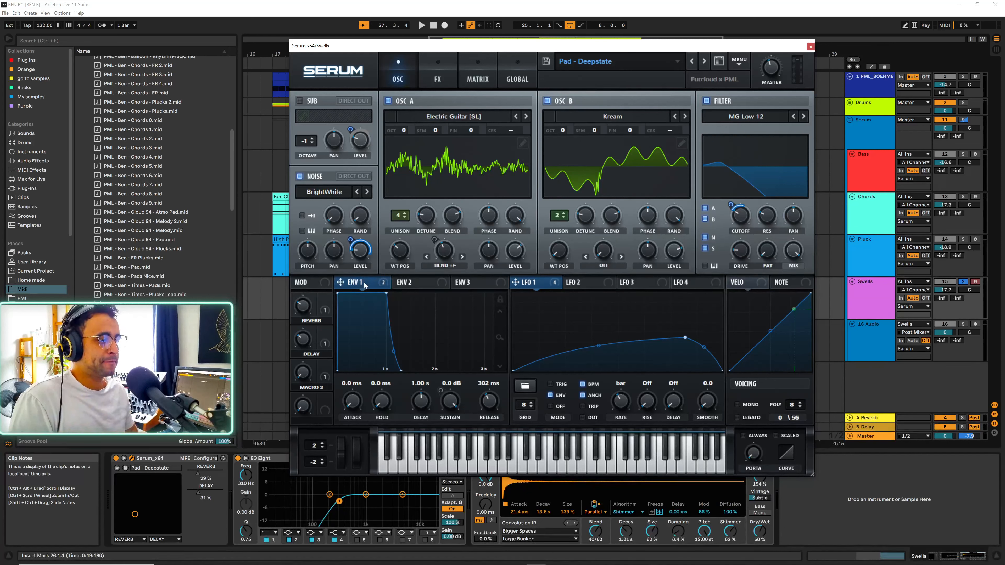
- Audition the swells with envelope 1's attack lengthened to 2.08 s, and shorten it back to about 3.2 ms
{"action": "mouse_move", "coordinate": [370, 290]}
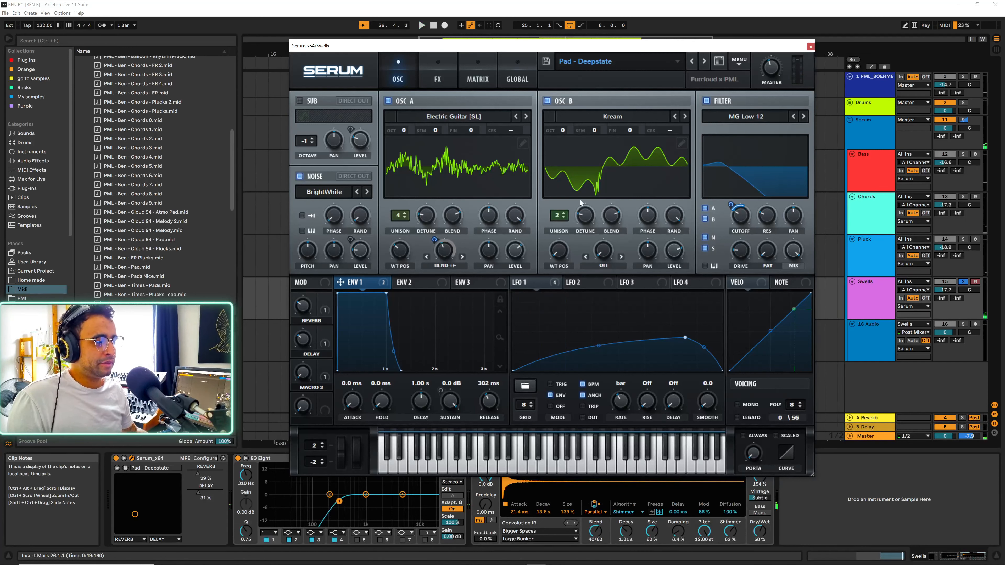
{"action": "key", "text": "space"}
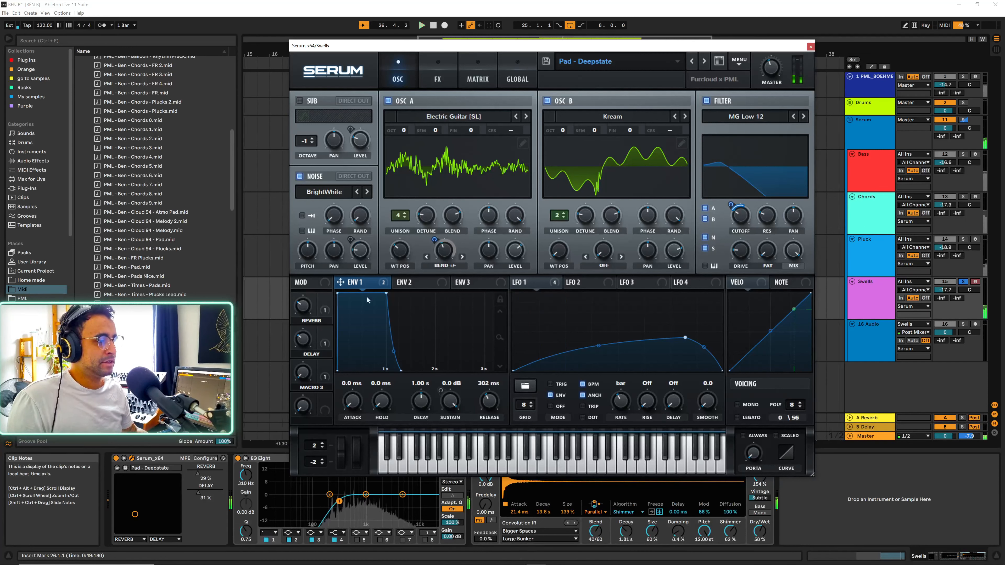
{"action": "left_click_drag", "start_coordinate": [338, 294], "coordinate": [439, 302]}
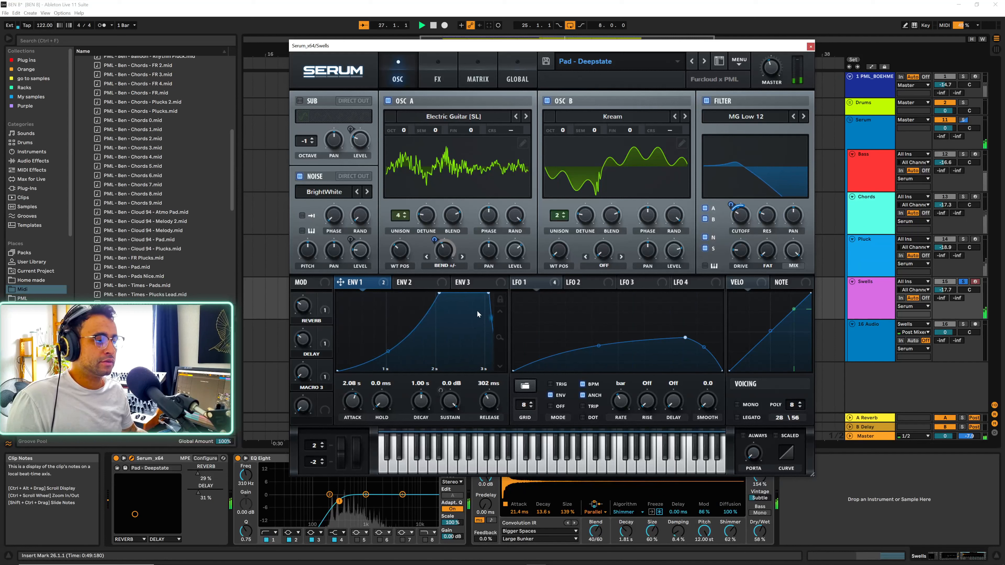
{"action": "left_click_drag", "start_coordinate": [439, 294], "coordinate": [311, 293]}
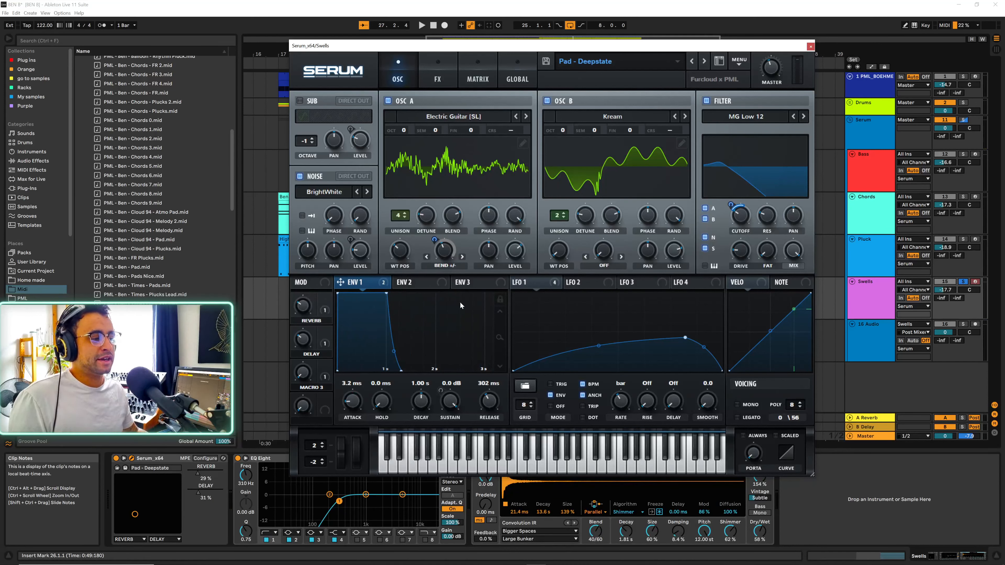
- Assign Macro 3 to the chorus rate in Serum's effects, and close the Serum window
{"action": "left_click", "coordinate": [437, 79]}
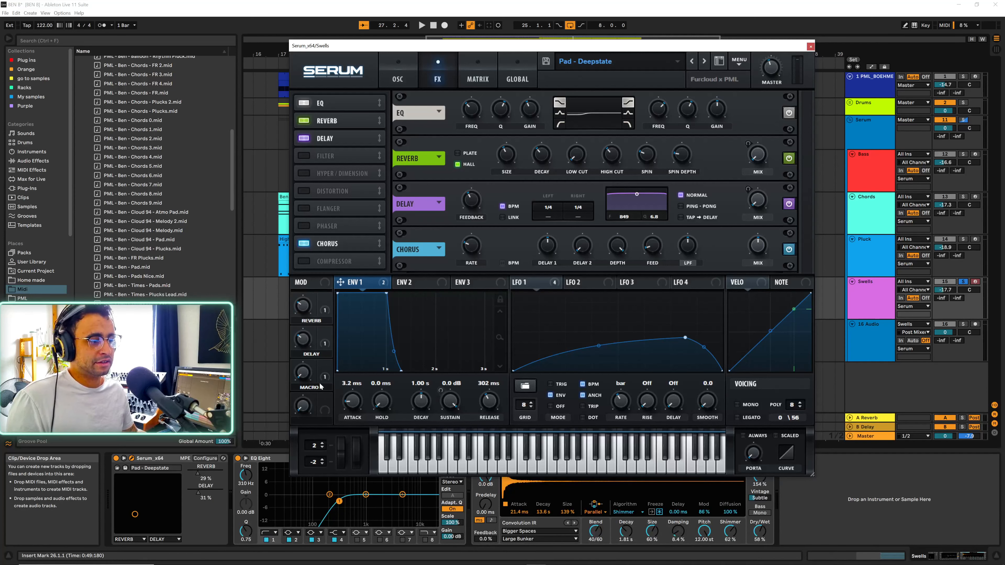
{"action": "left_click_drag", "start_coordinate": [321, 376], "coordinate": [471, 246]}
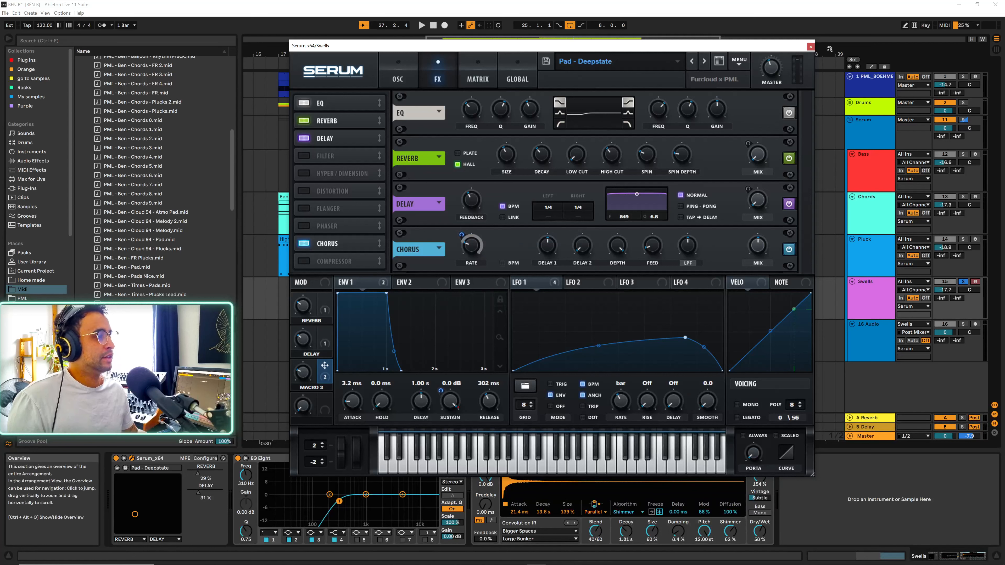
{"action": "left_click", "coordinate": [811, 47]}
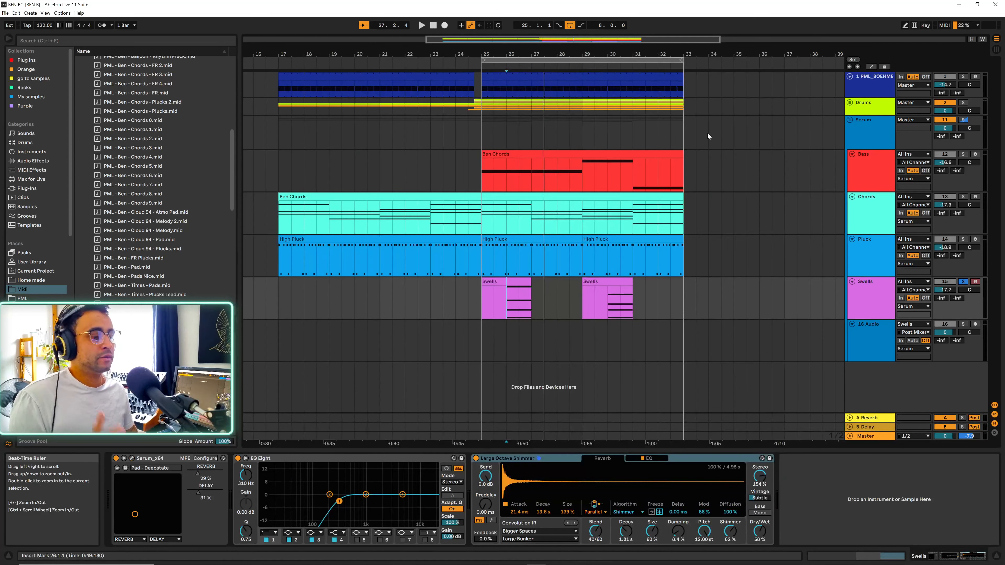
- Audition the swells from bar 26 with the Large Octave Shimmer reverb on and bypassed, leaving the reverb active
{"action": "left_click", "coordinate": [536, 459]}
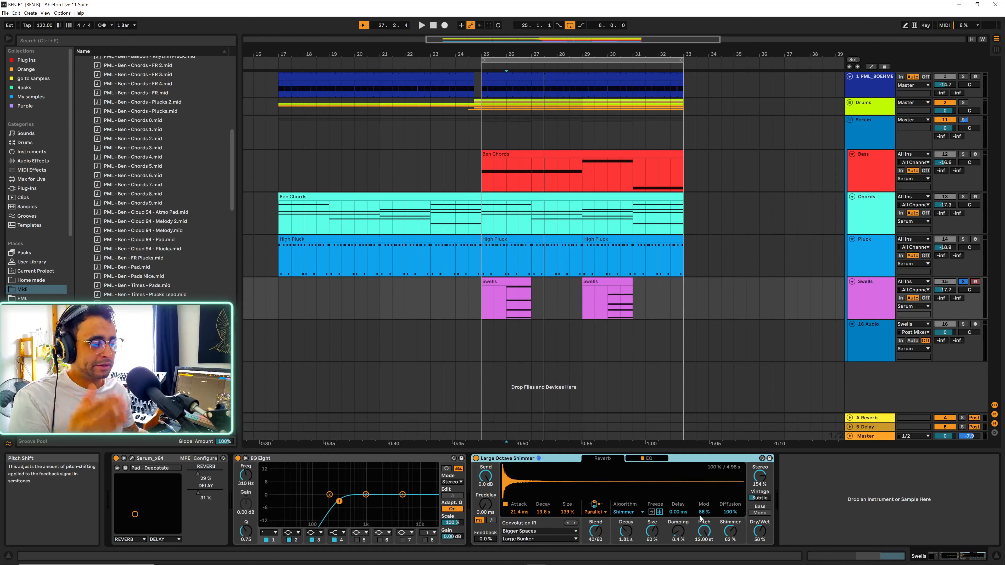
{"action": "left_click", "coordinate": [506, 304]}
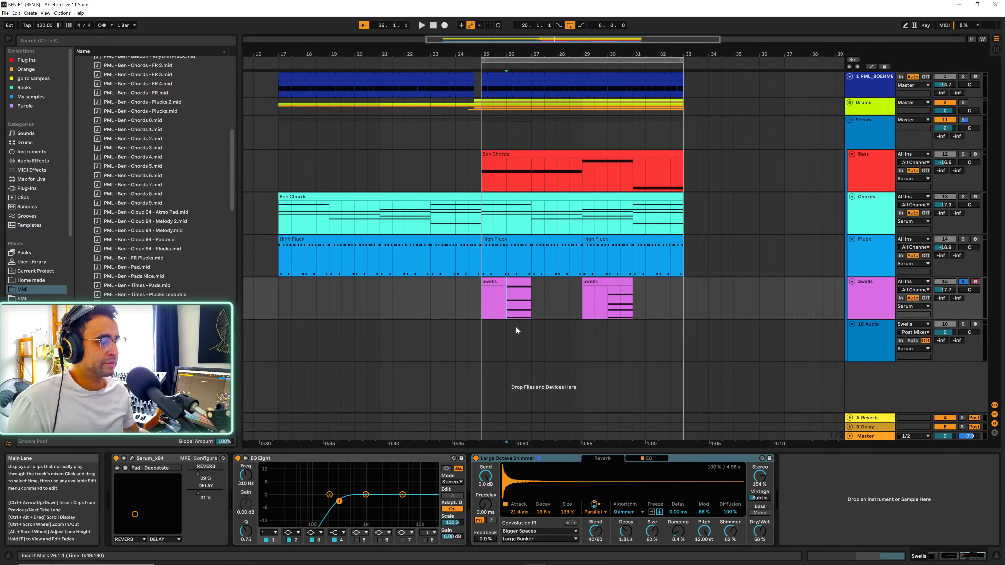
{"action": "key", "text": "space"}
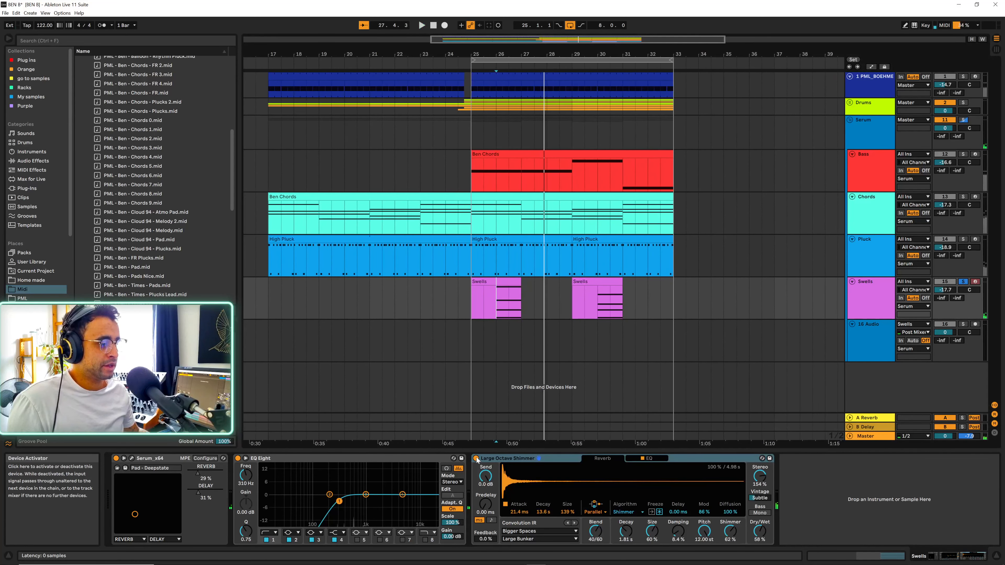
{"action": "key", "text": "space"}
{"action": "key", "text": "space"}
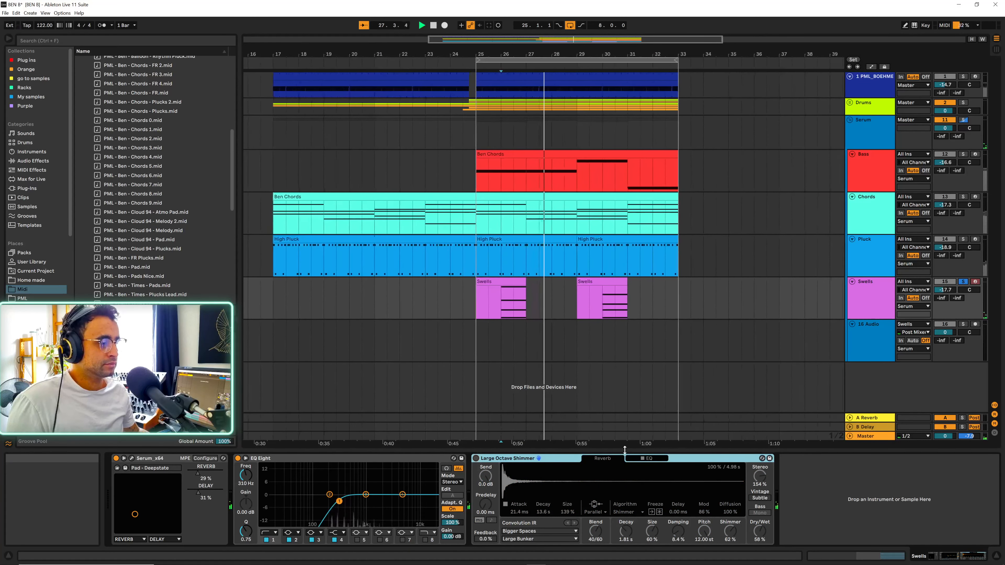
{"action": "left_click", "coordinate": [477, 459]}
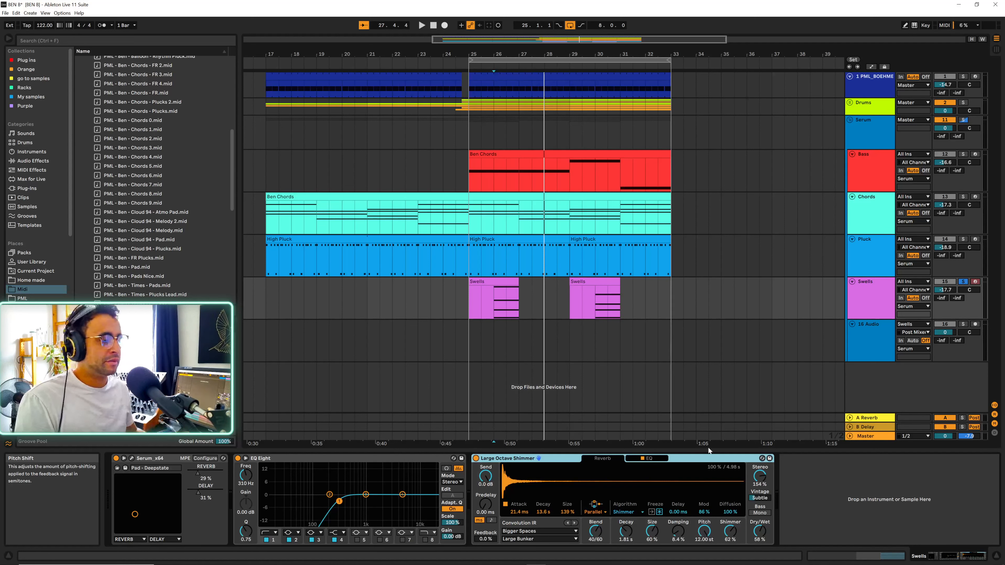
{"action": "left_click", "coordinate": [498, 446]}
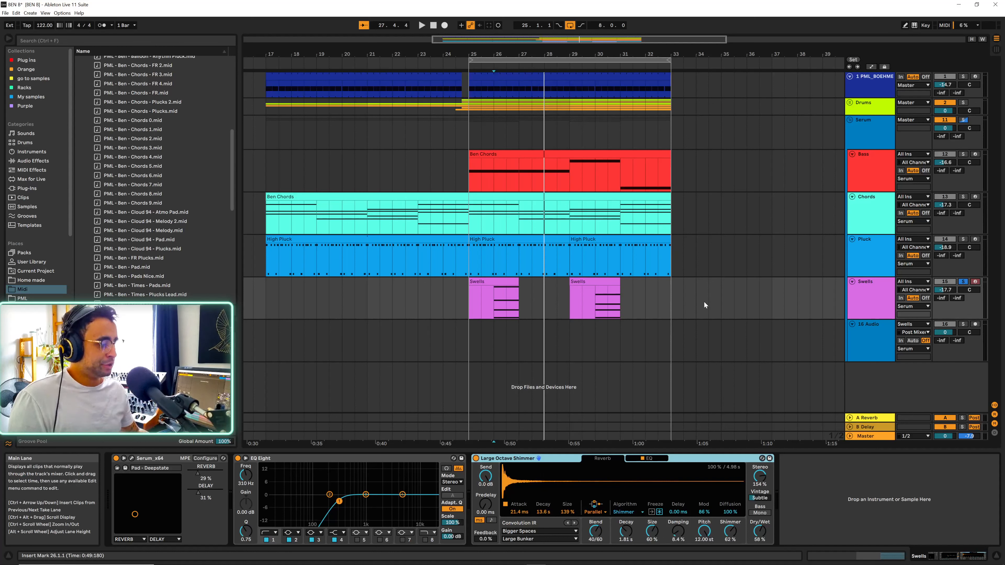
- Take the Swells track out of solo and select the Serum group track
{"action": "left_click", "coordinate": [966, 290]}
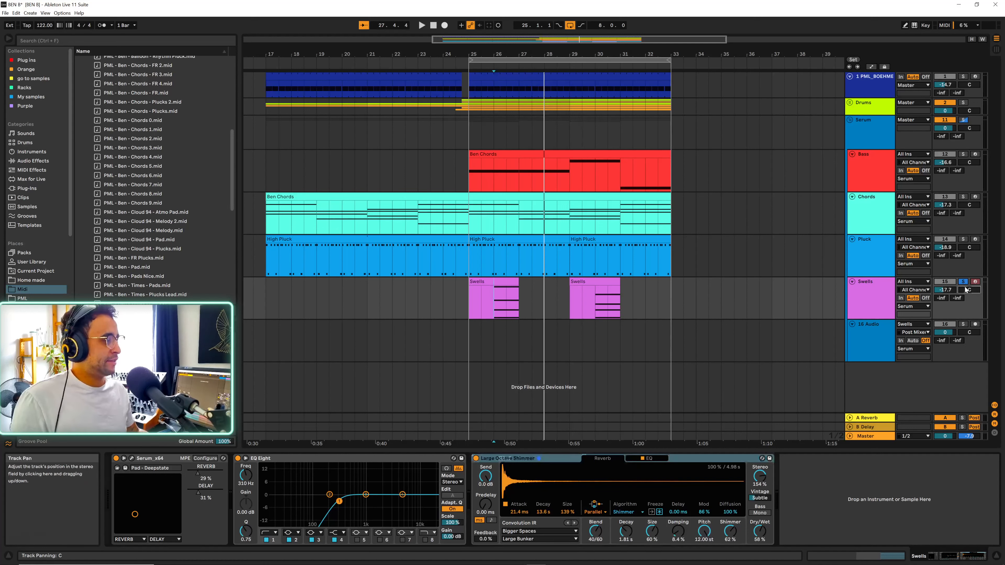
{"action": "left_click", "coordinate": [963, 282]}
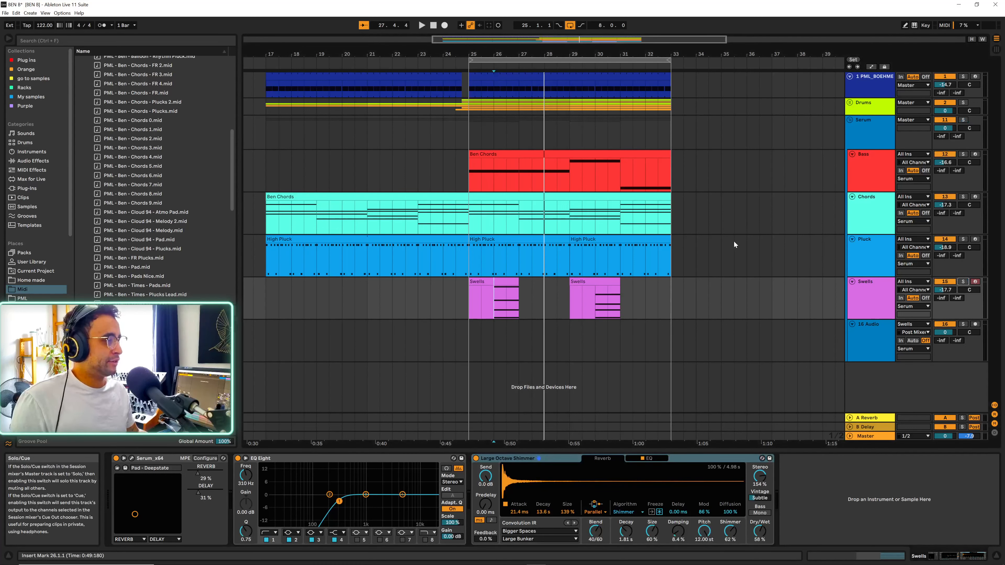
{"action": "left_click", "coordinate": [863, 136]}
{"action": "left_click_drag", "start_coordinate": [689, 54], "coordinate": [666, 137]}
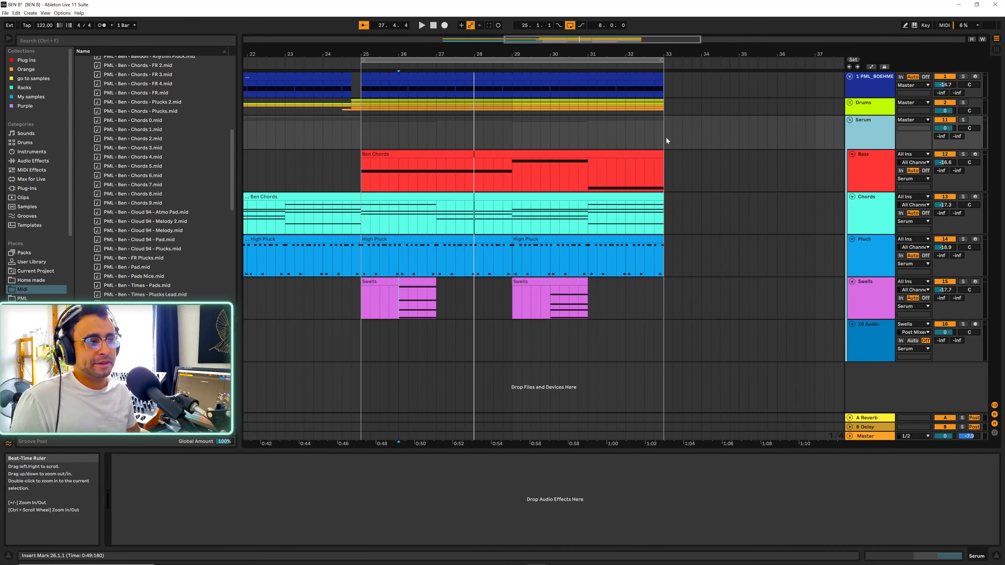